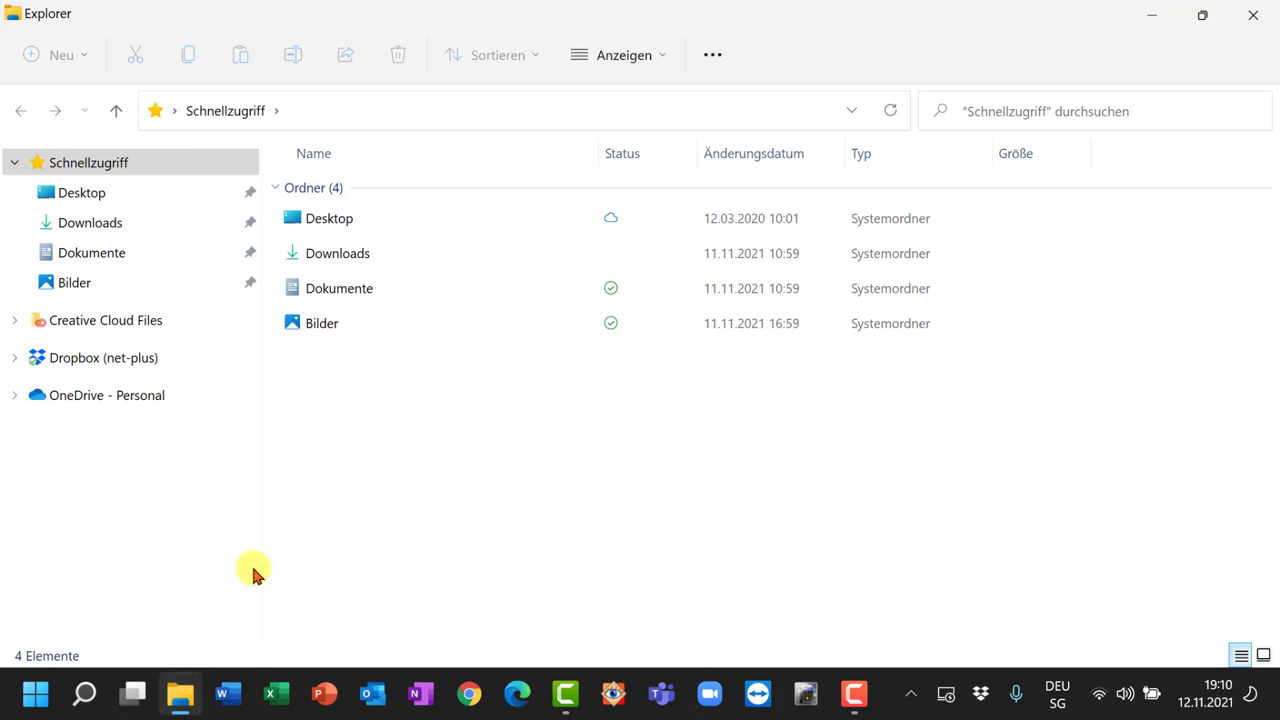
# Open Einladung GV.docx from the personal files folder inside Dokumente.
pyautogui.doubleClick(358, 290)
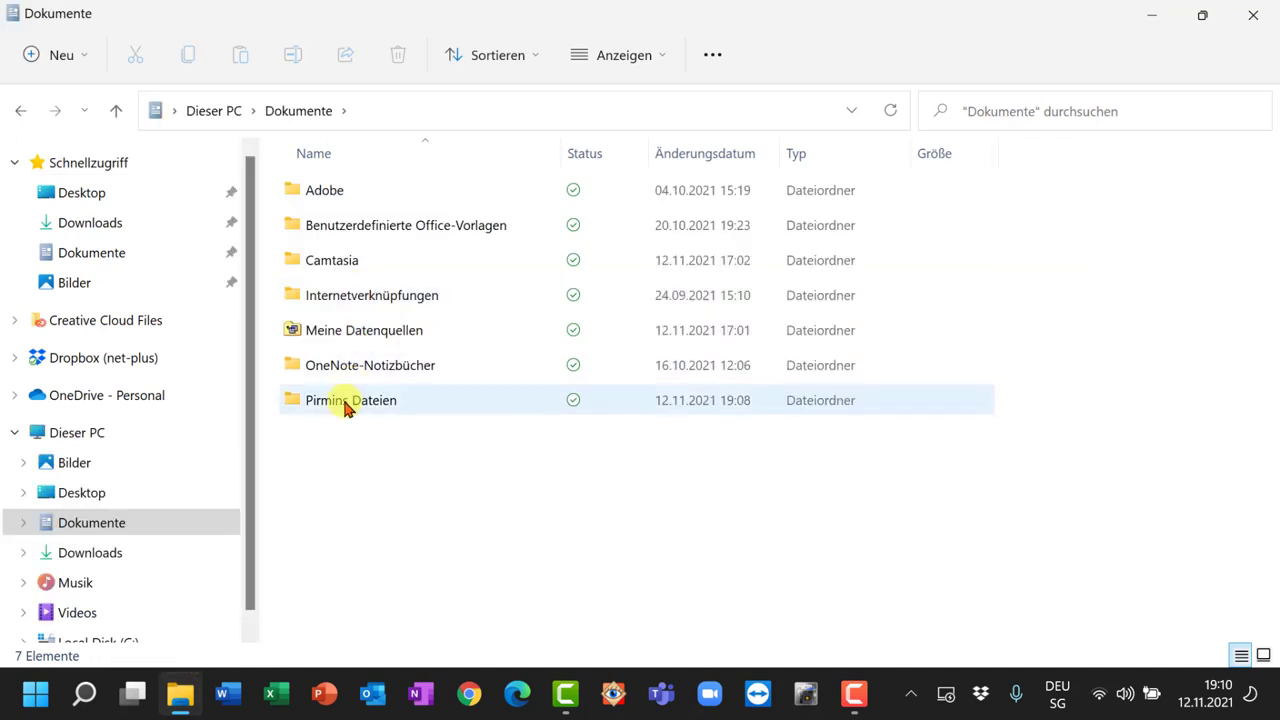
pyautogui.doubleClick(345, 400)
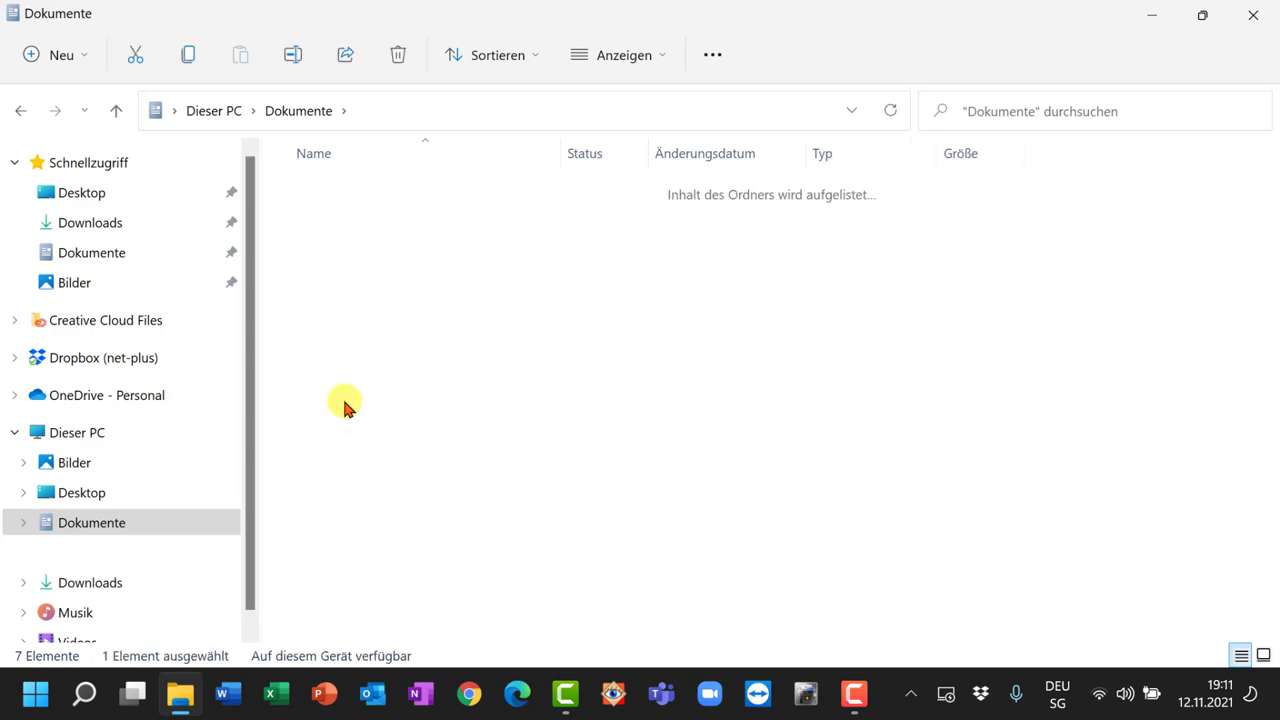
pyautogui.scroll(-3, 345, 405)
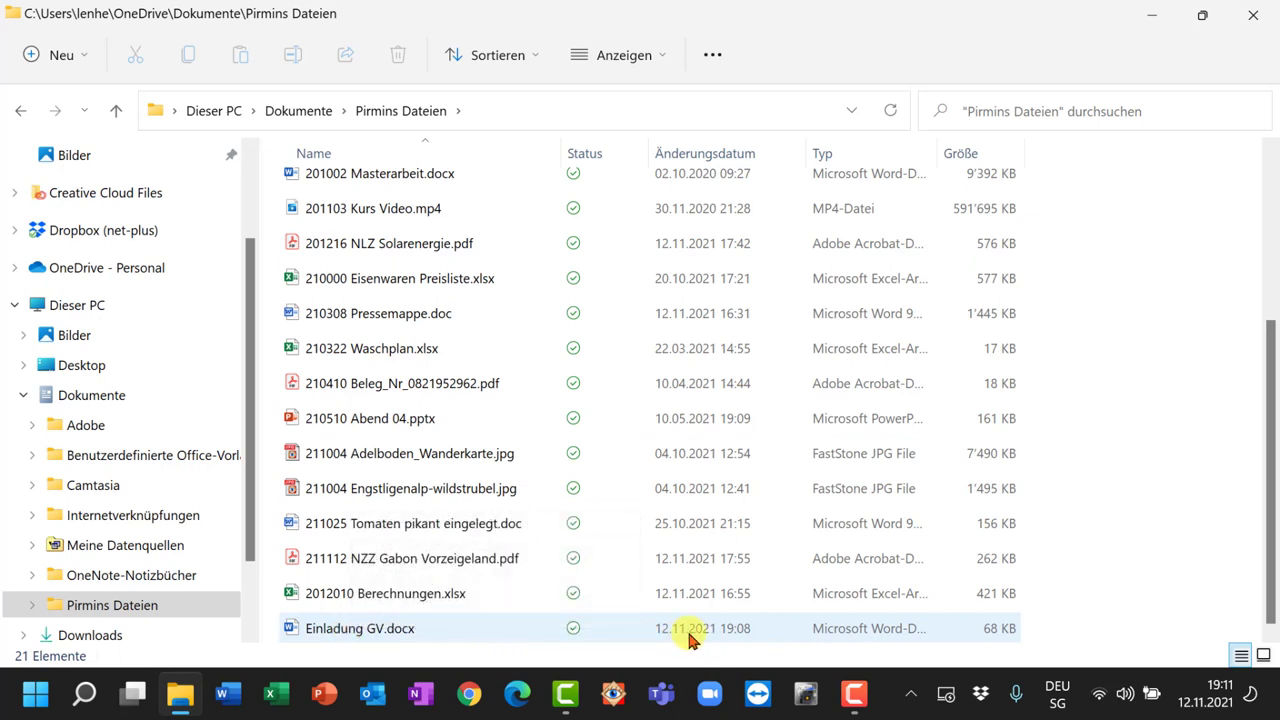
pyautogui.click(340, 630)
pyautogui.doubleClick(340, 630)
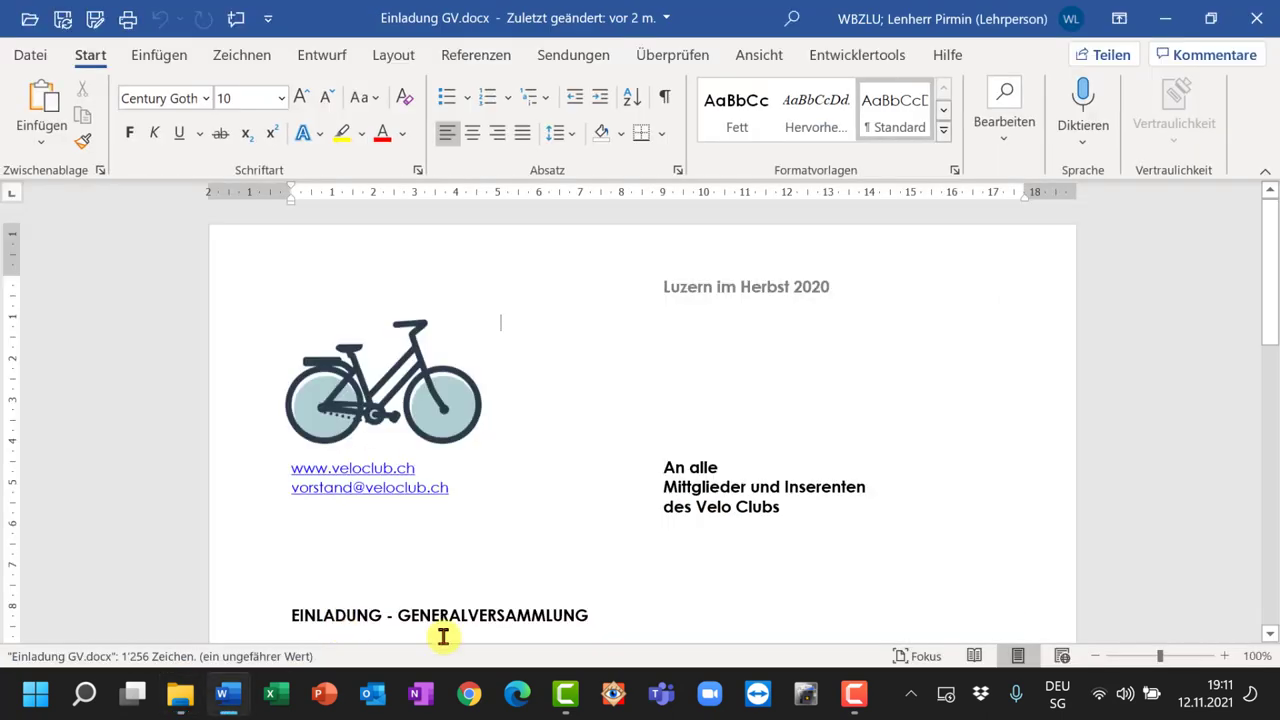
# Look up the date of the general assembly in the invitation and close the document.
pyautogui.scroll(-5, 503, 586)
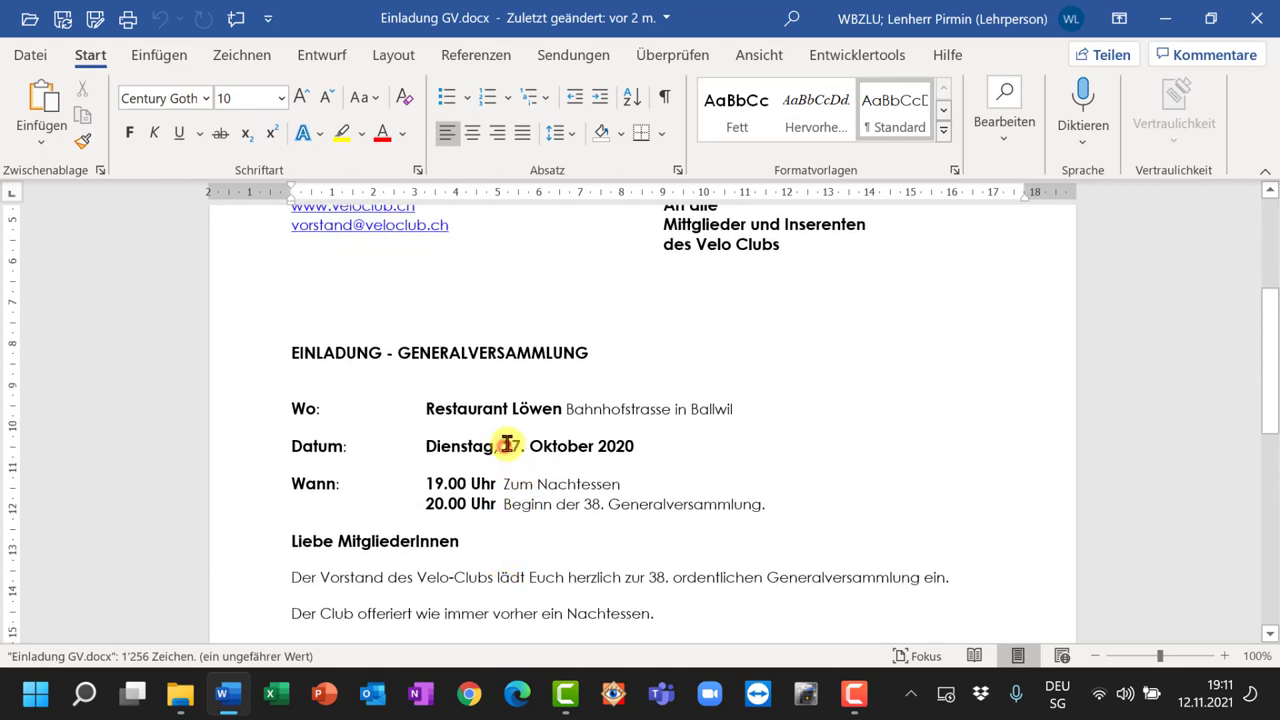
pyautogui.moveTo(504, 446); pyautogui.dragTo(646, 469)
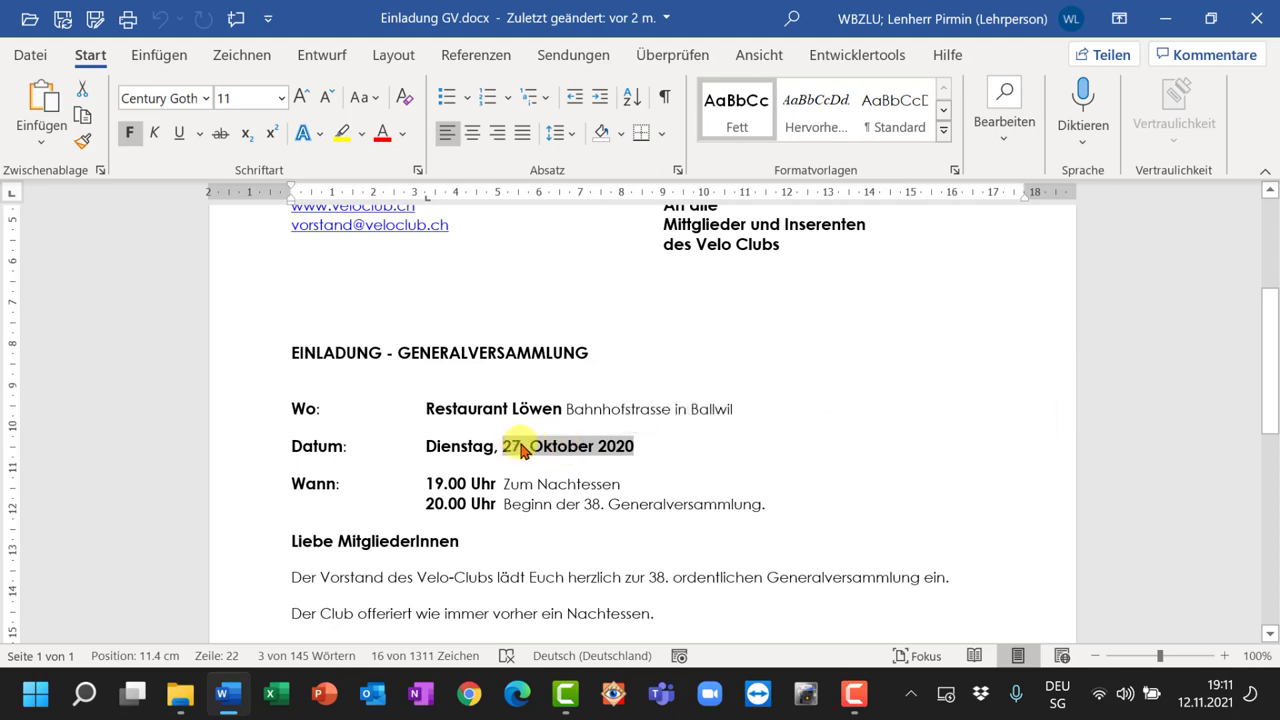
pyautogui.click(1252, 22)
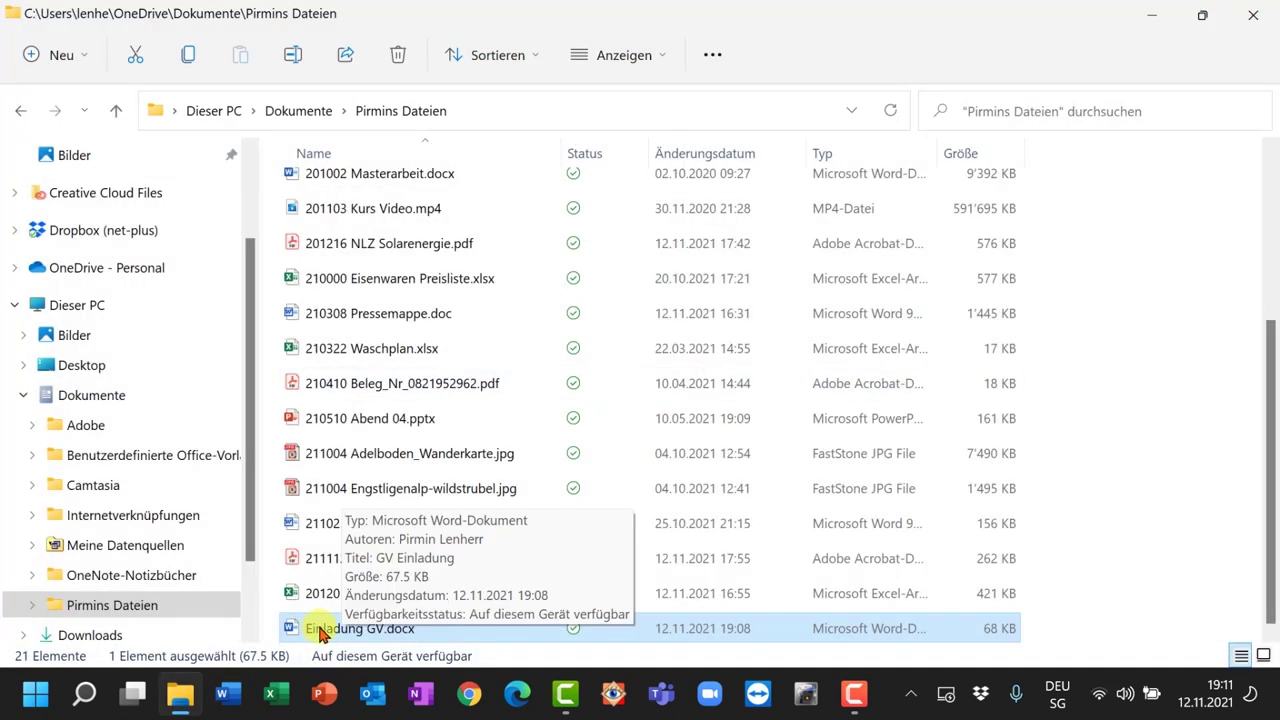
# Put the date prefix 201017 before the invitation's file name, making it 201017 Einladung GV.docx.
pyautogui.click(320, 630)
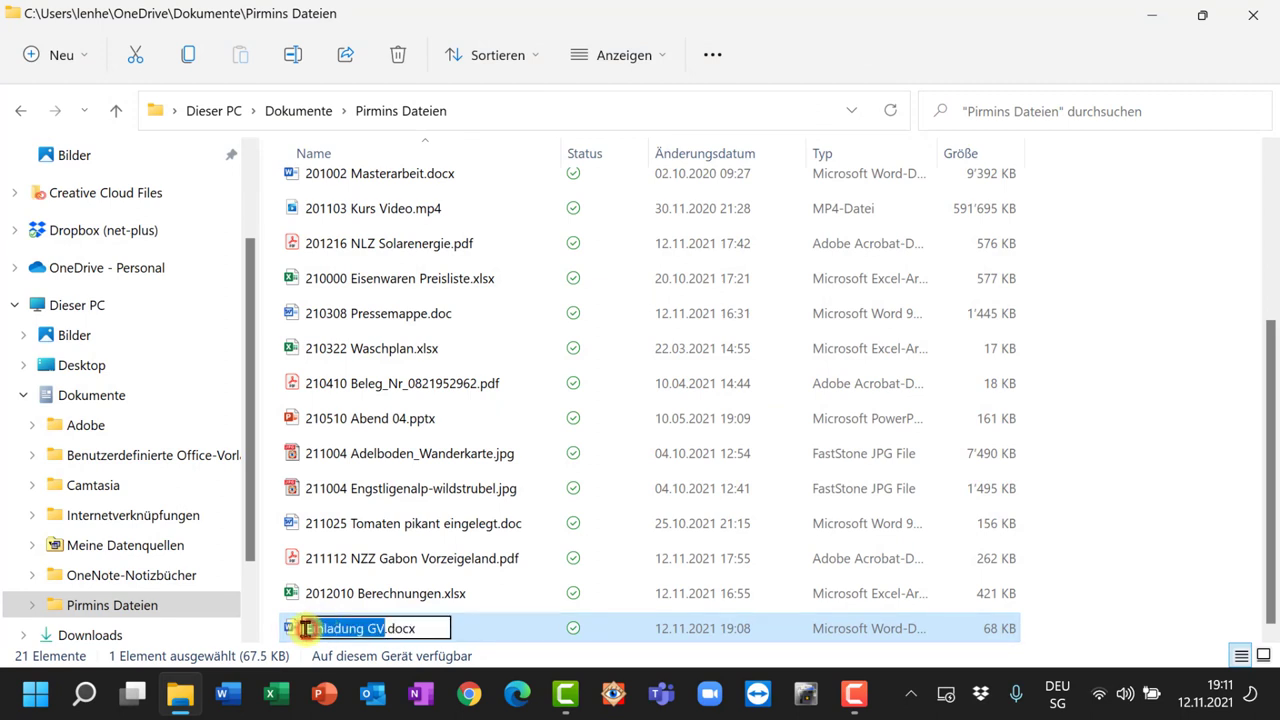
pyautogui.click(304, 628)
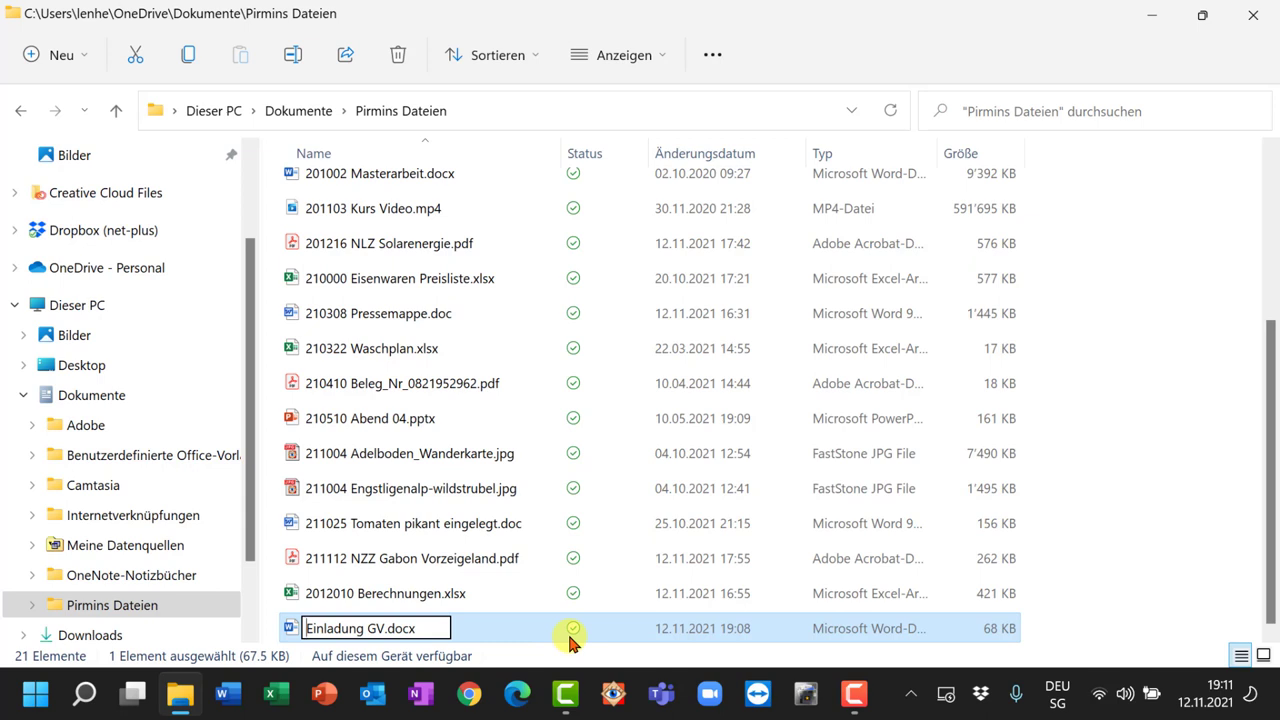
pyautogui.write('20')
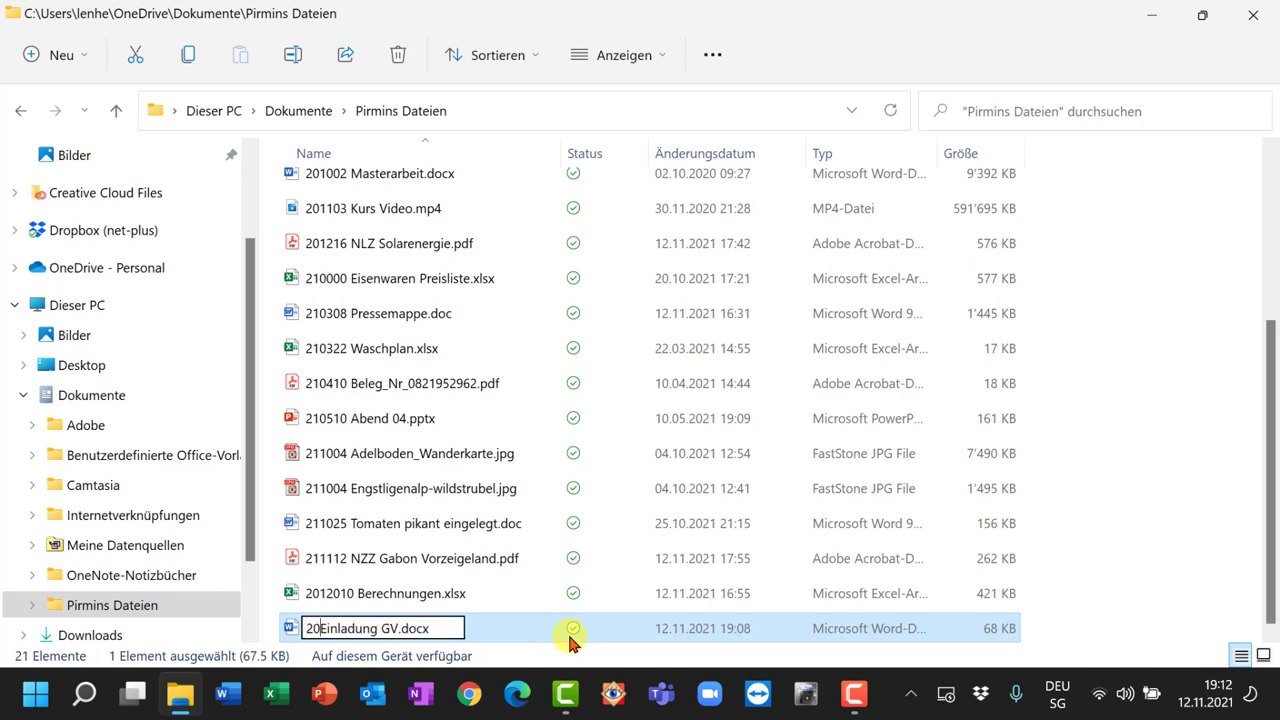
pyautogui.write('10')
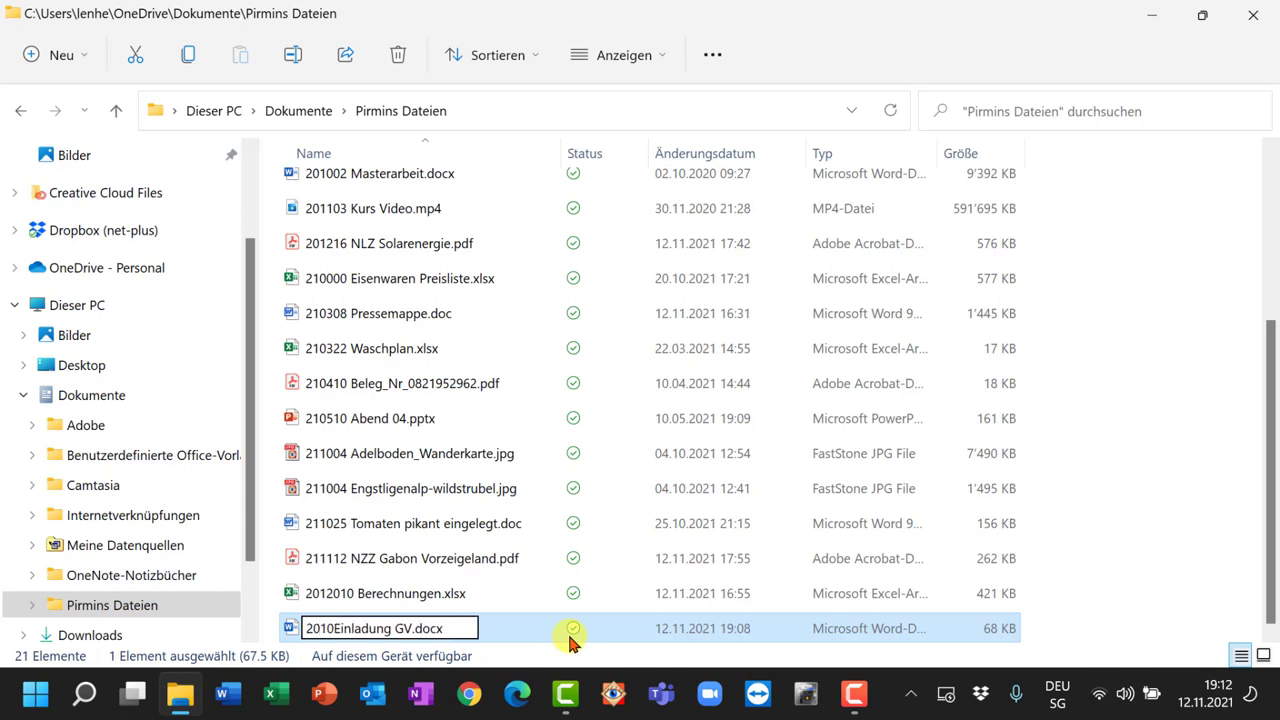
pyautogui.write('17')
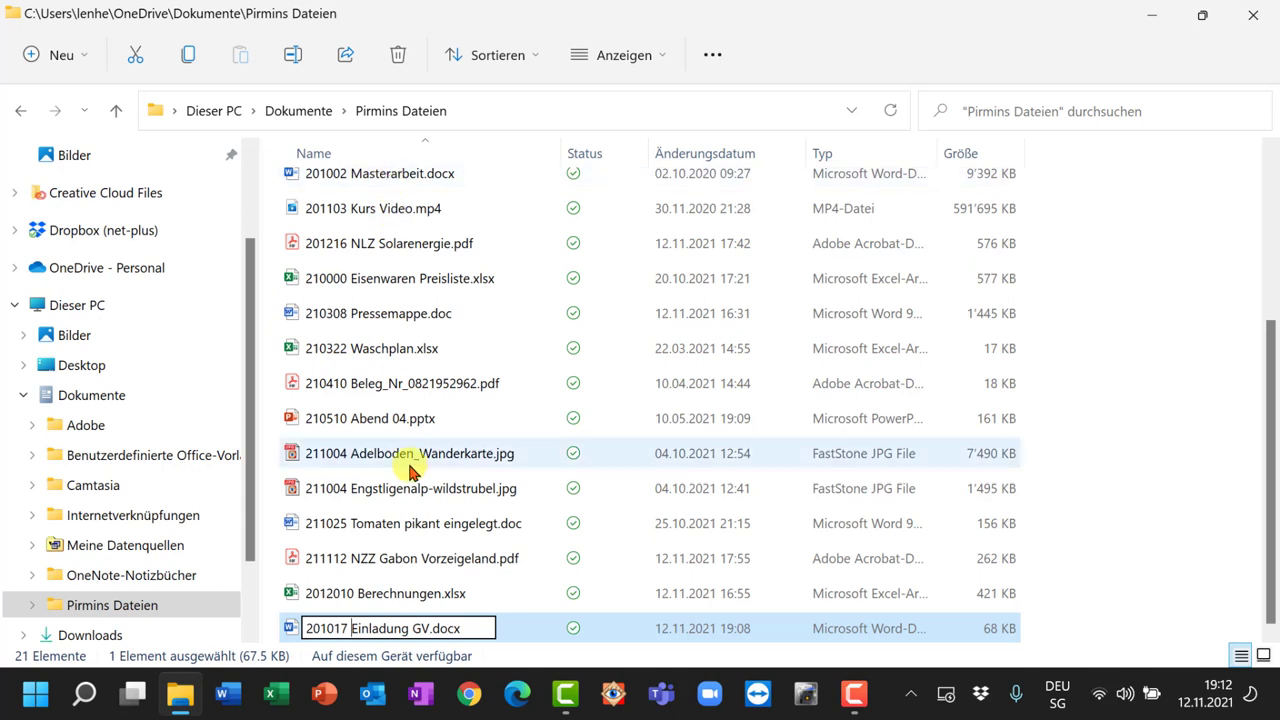
pyautogui.click(509, 627)
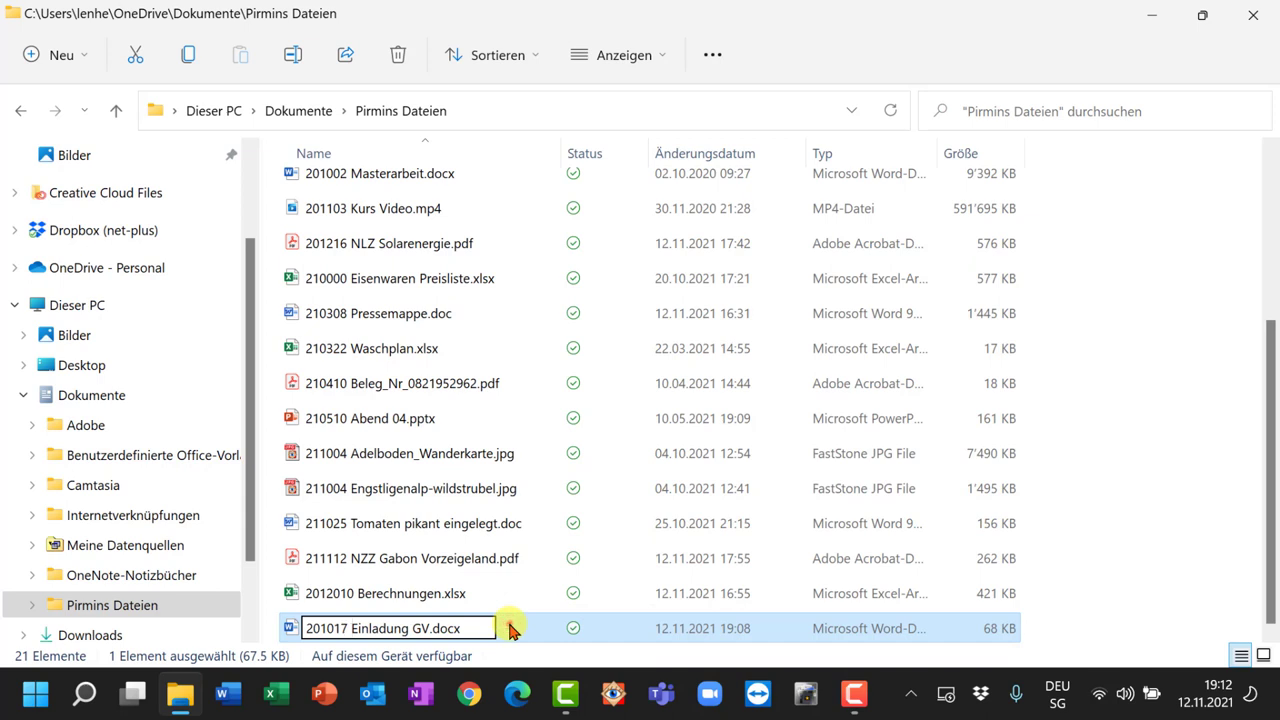
pyautogui.press('F2')
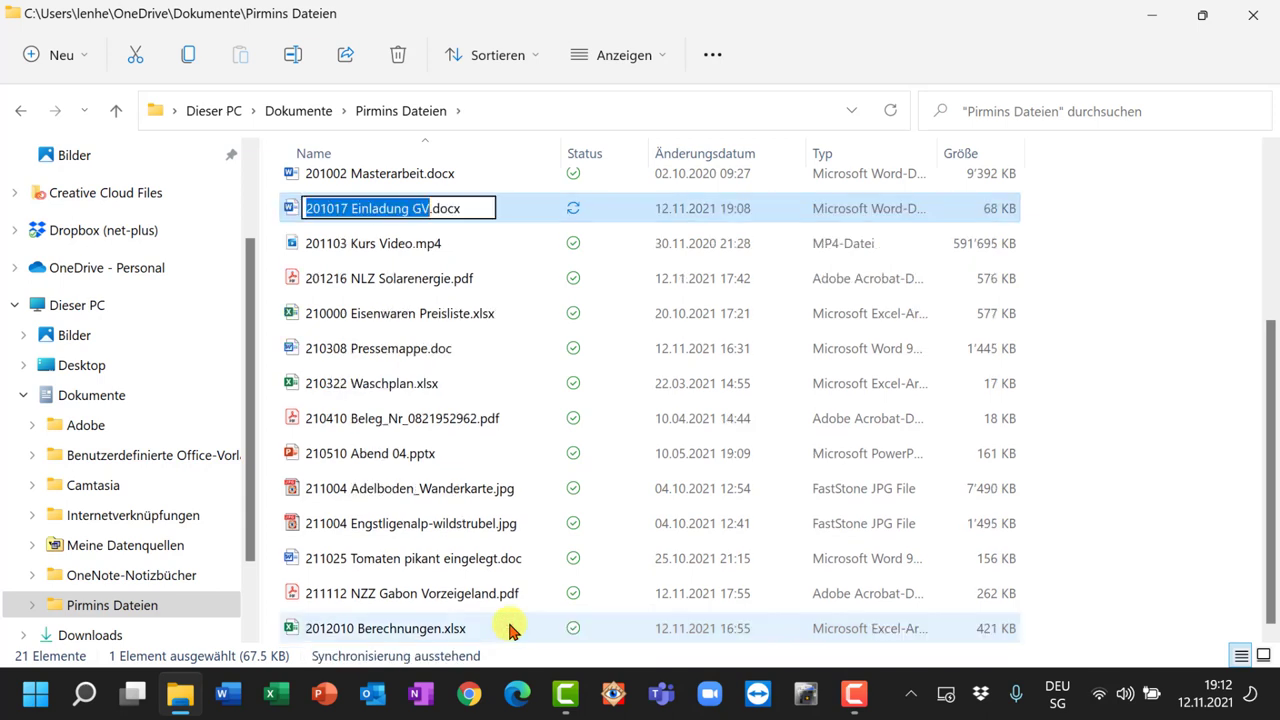
pyautogui.click(842, 50)
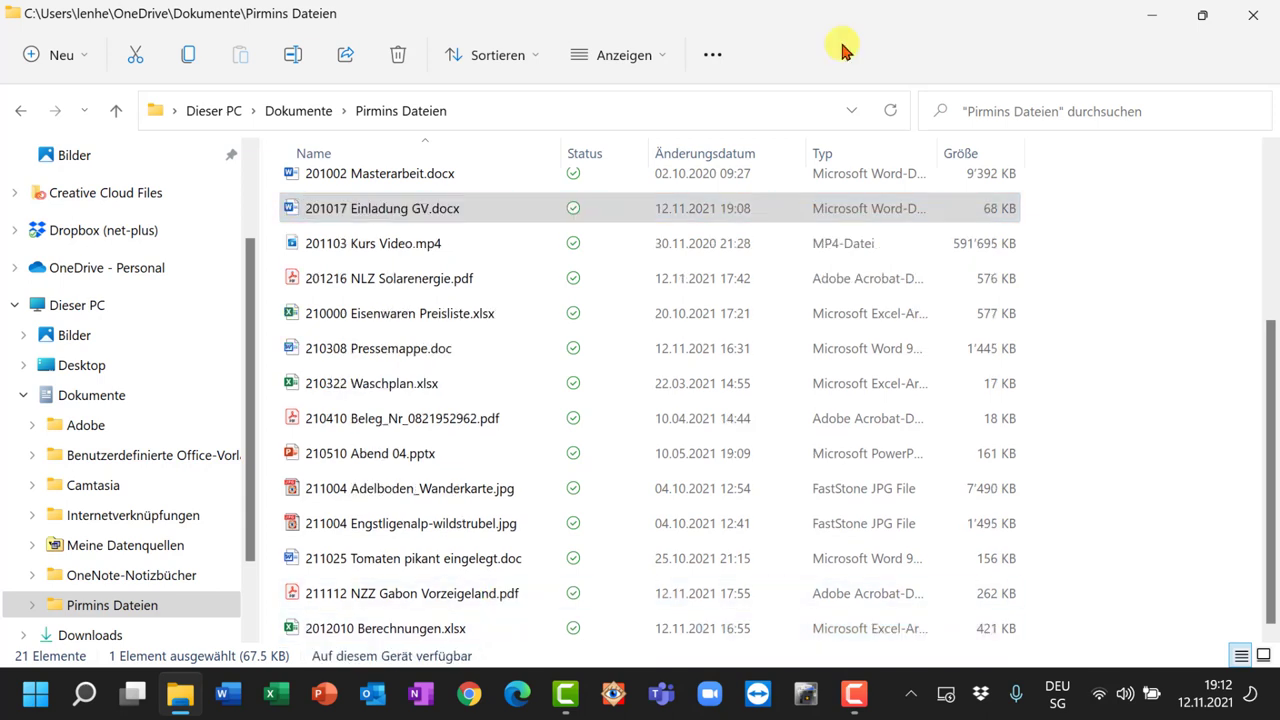
pyautogui.click(478, 216)
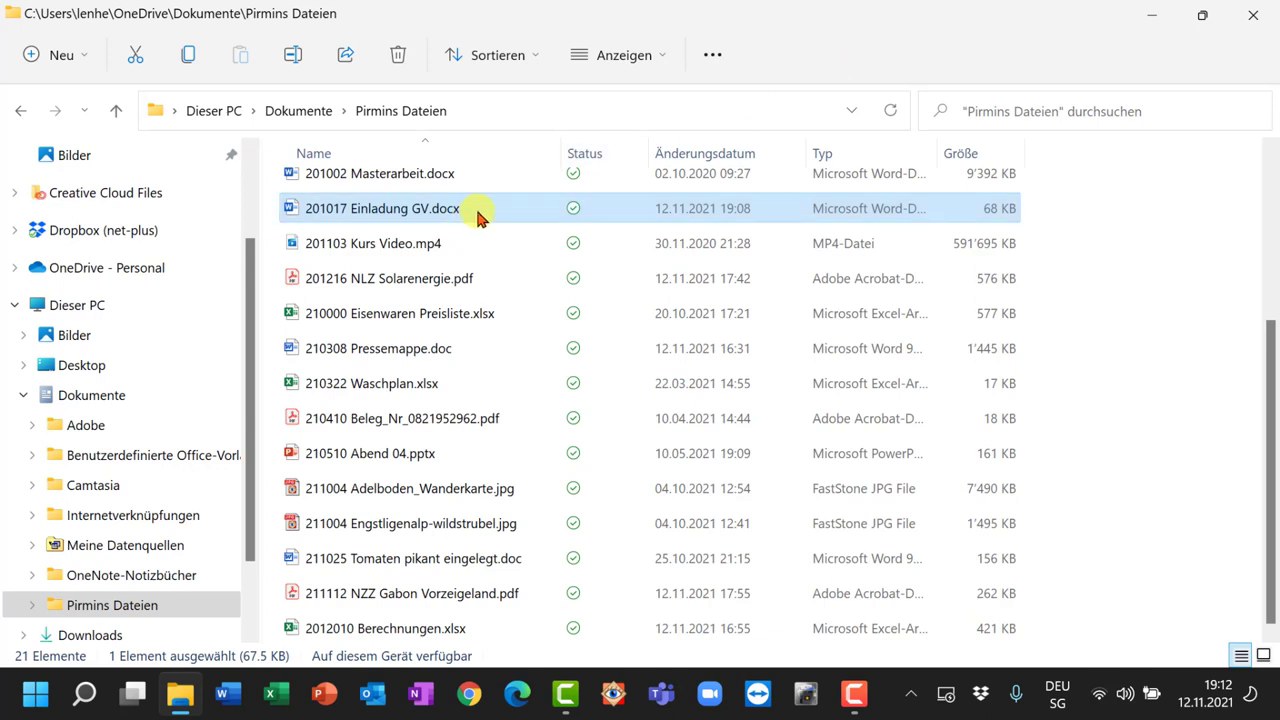
pyautogui.moveTo(478, 216)
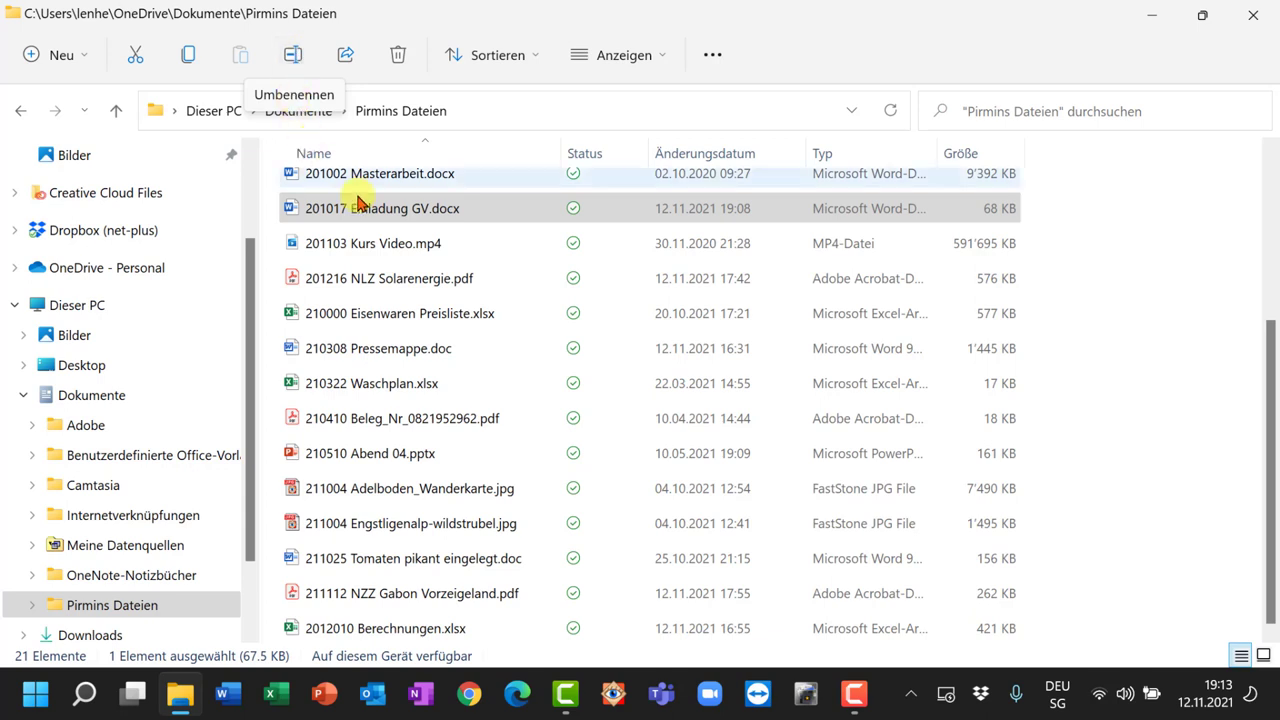
pyautogui.click(398, 208)
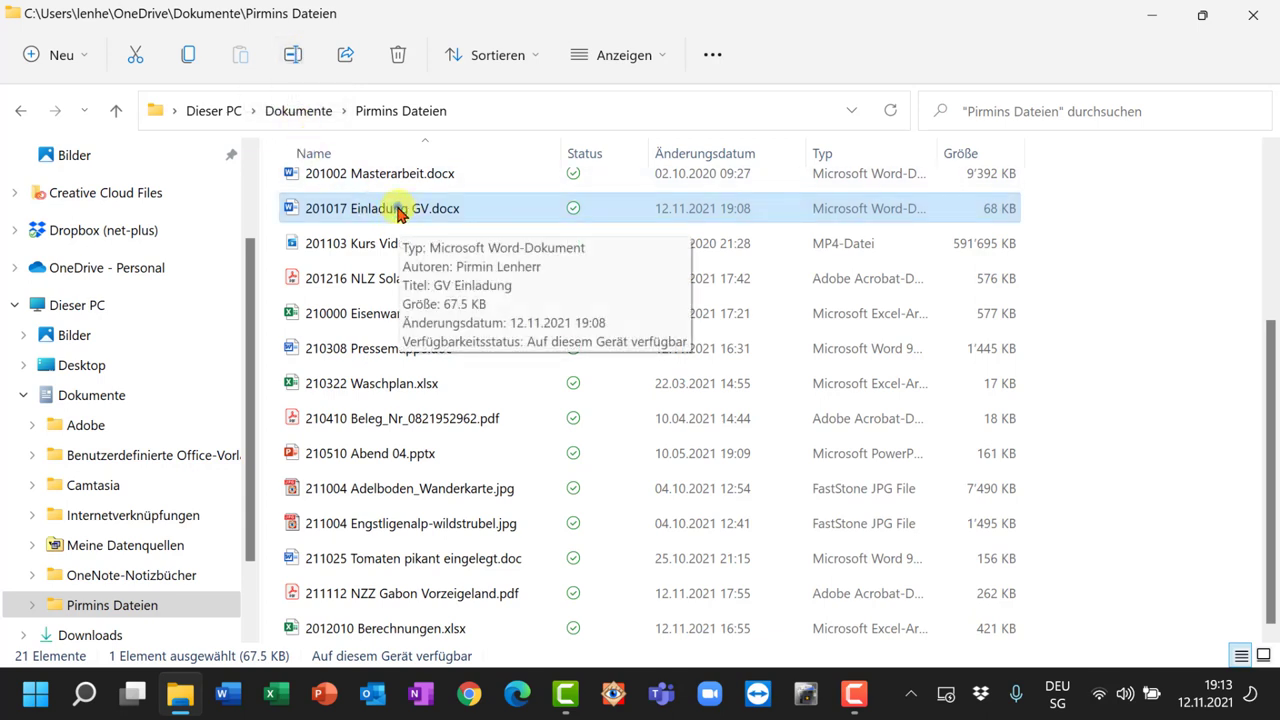
pyautogui.rightClick(398, 210)
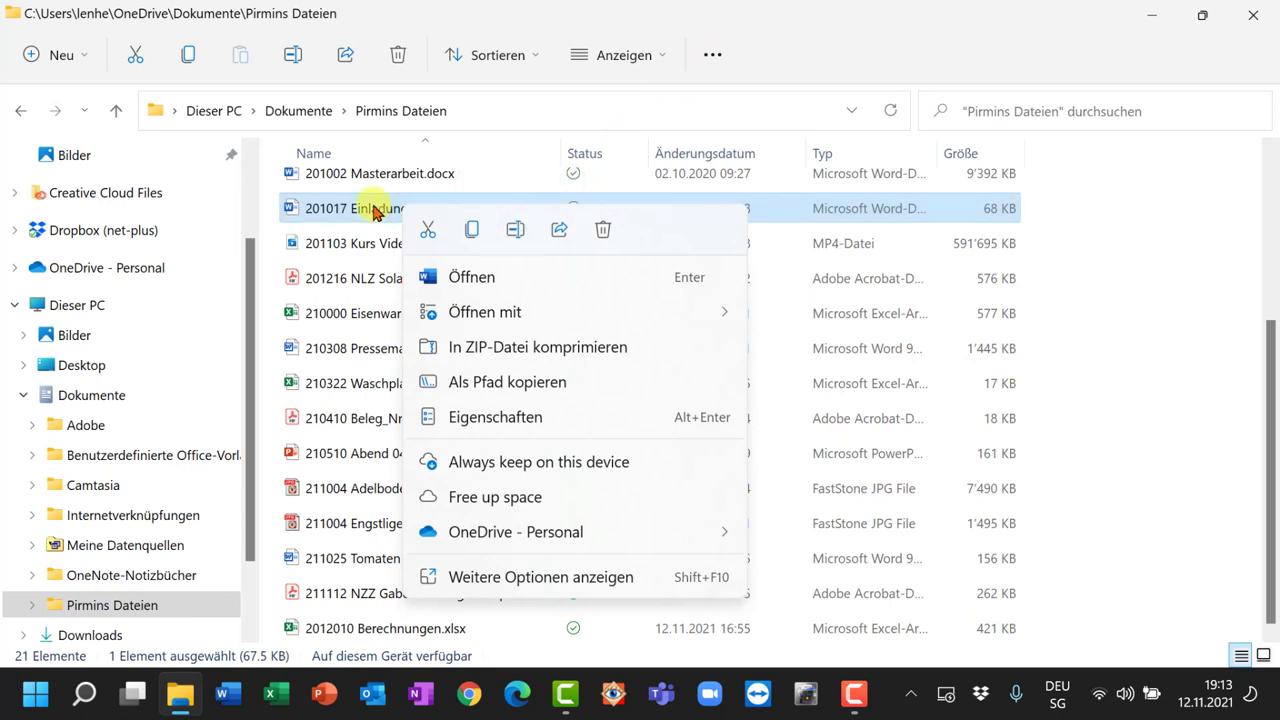
pyautogui.click(430, 198)
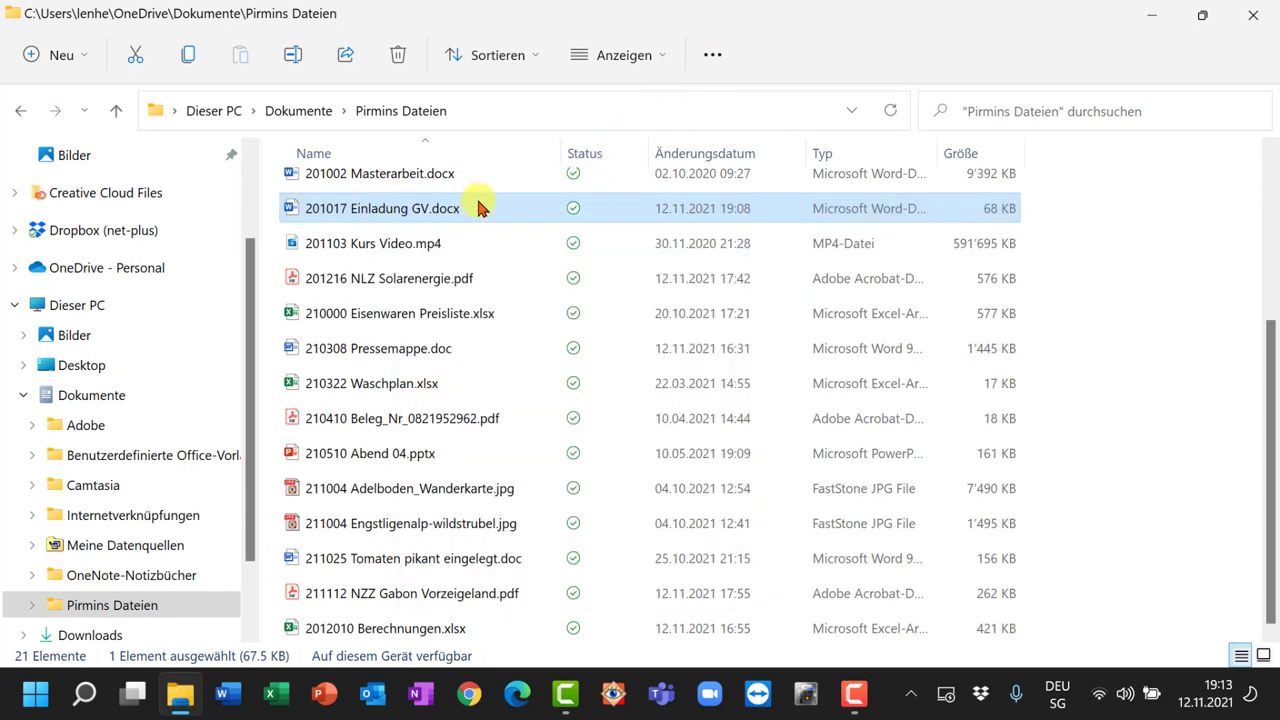
pyautogui.press('F2')
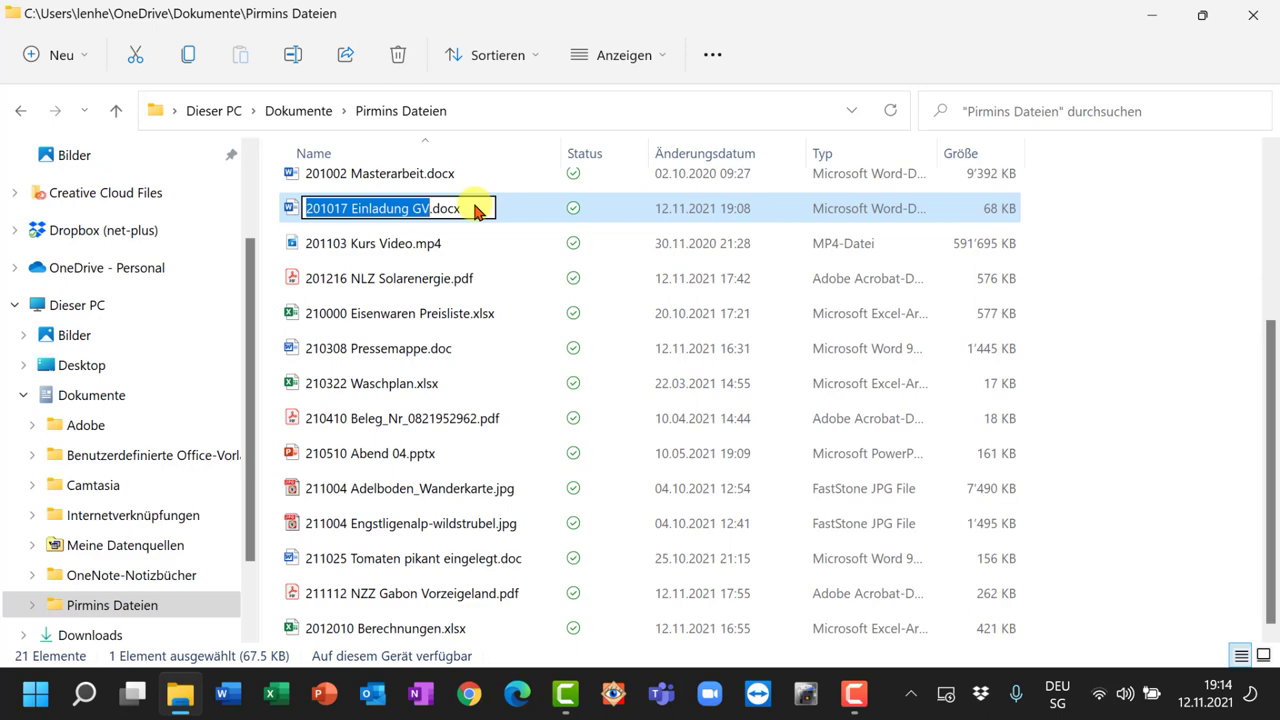
# Open the 211005 Adelboden folder.
pyautogui.scroll(3, 477, 210)
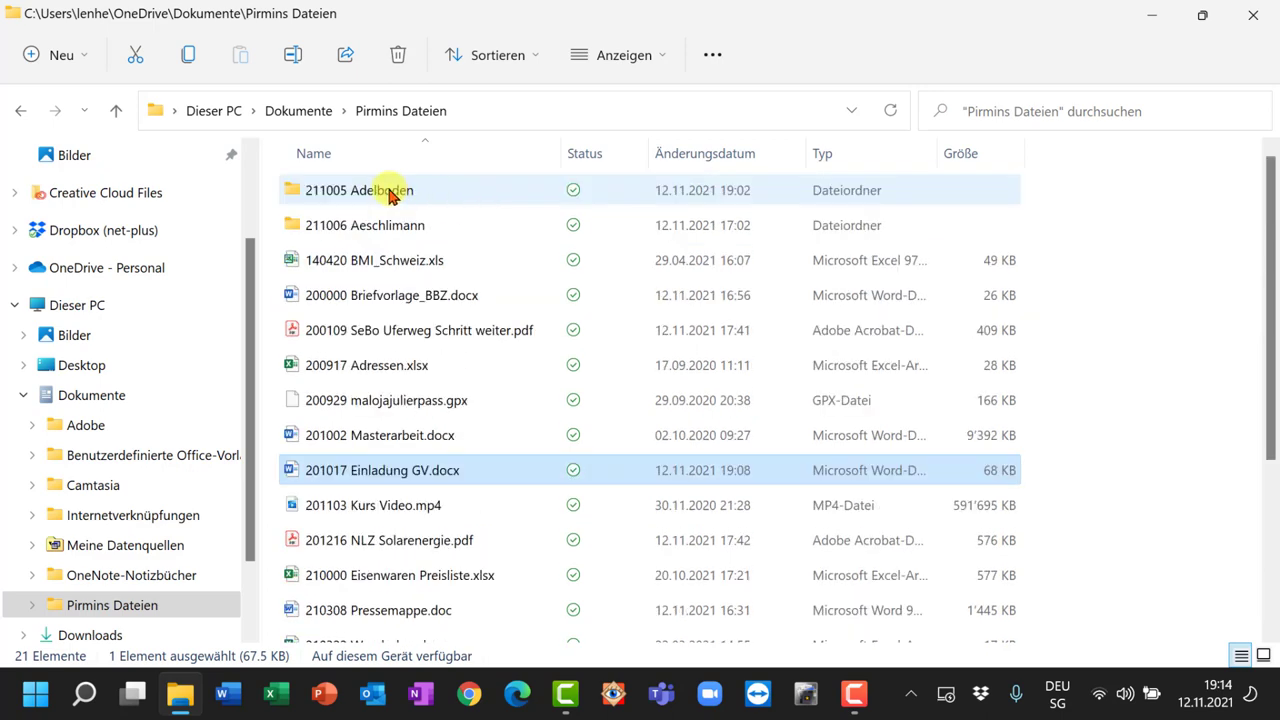
pyautogui.doubleClick(390, 191)
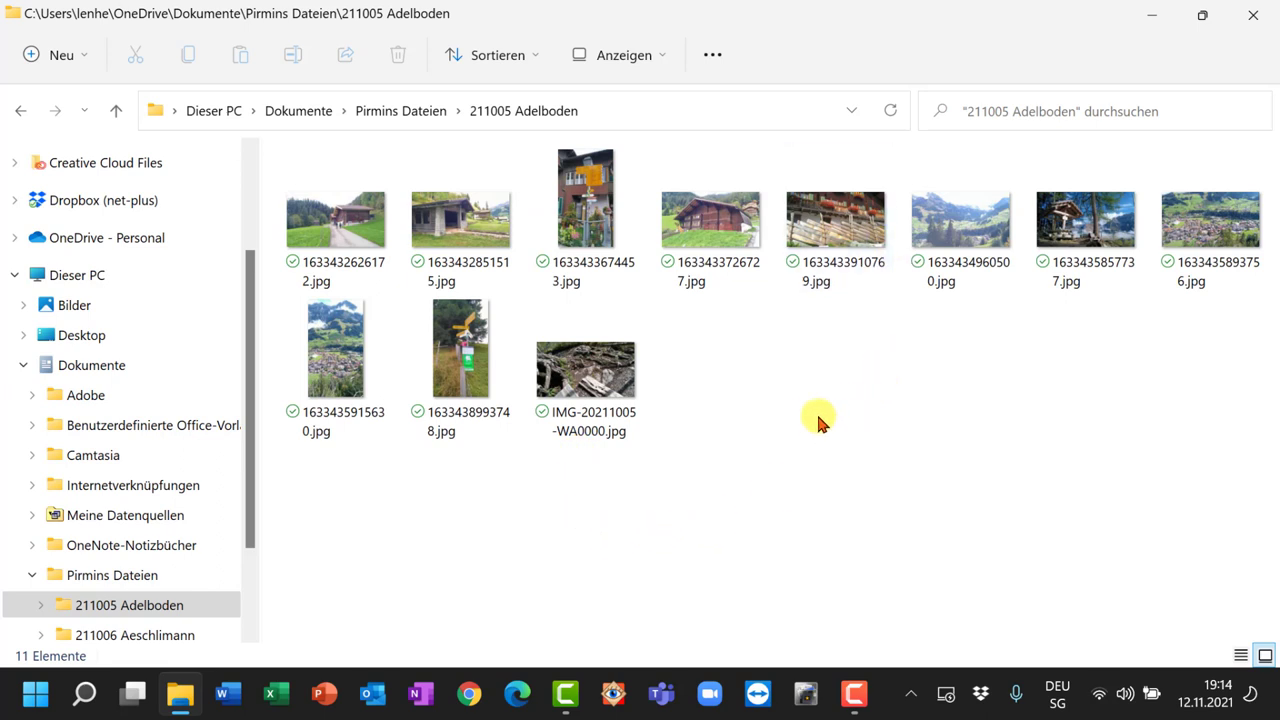
# Rename the first photo as 211005 Adelboden 01 and move on to the name of the second photo.
pyautogui.click(340, 270)
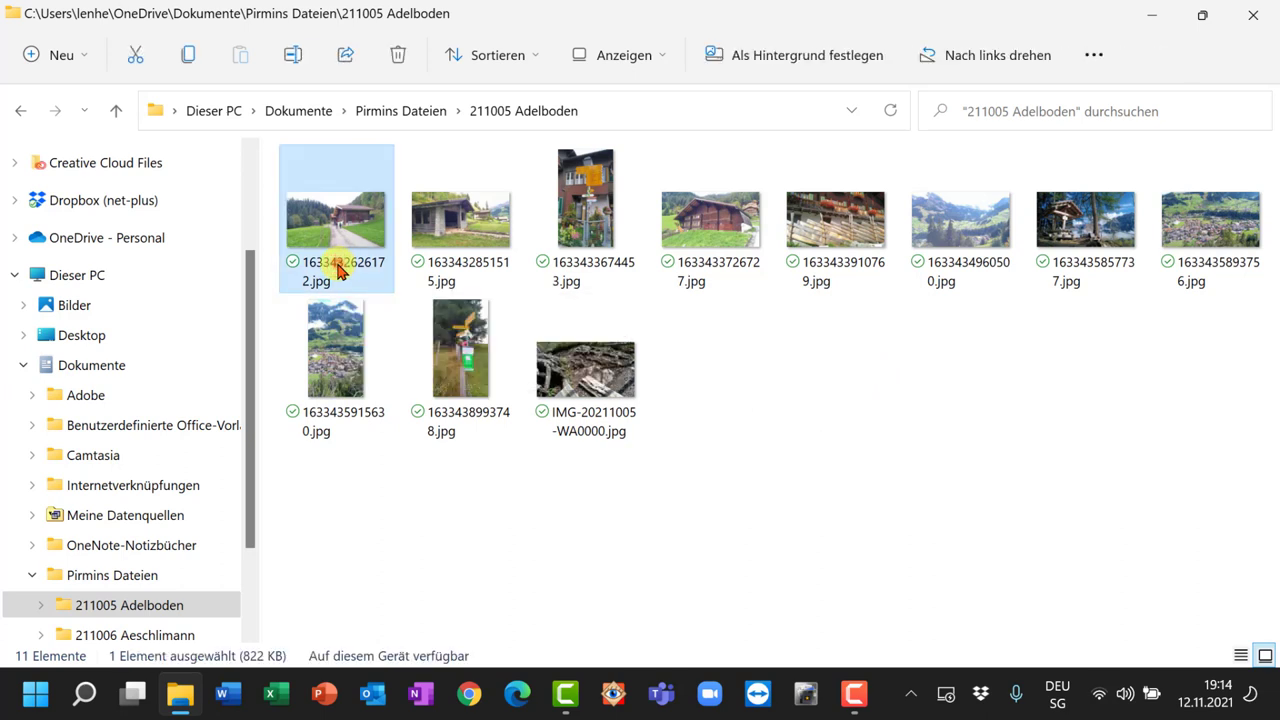
pyautogui.click(340, 268)
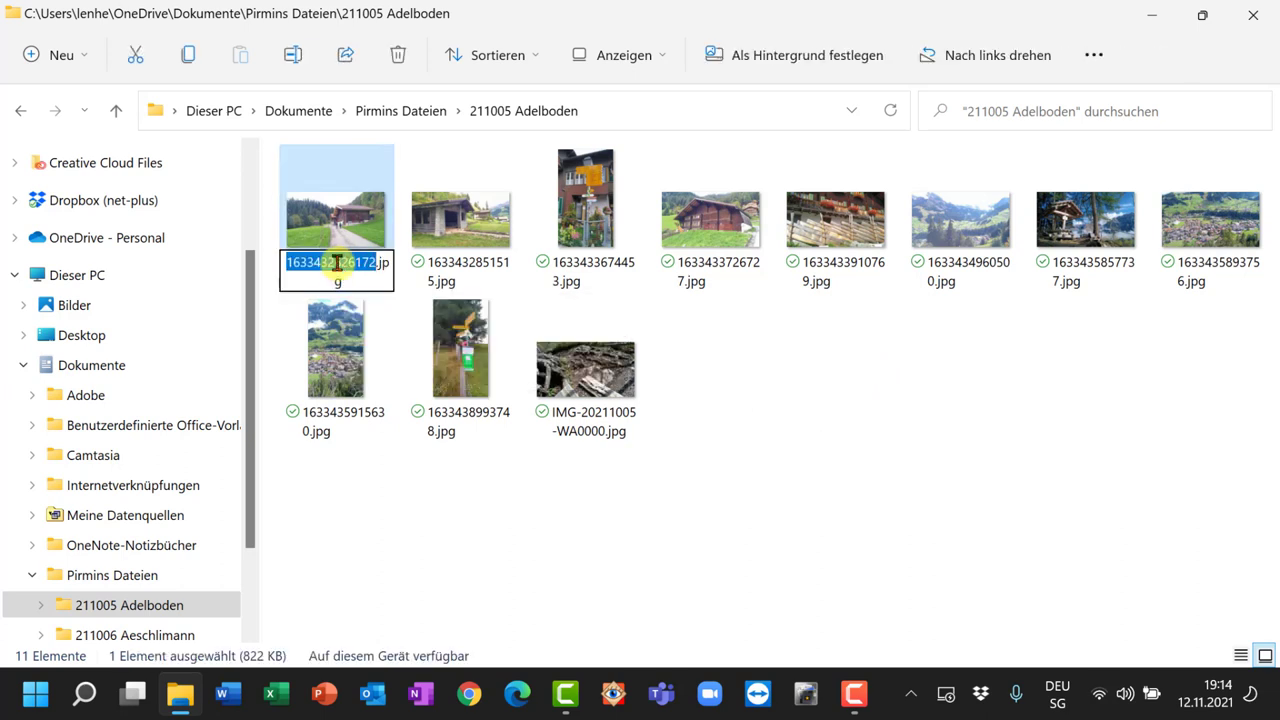
pyautogui.press('BackSpace')
pyautogui.write('21')
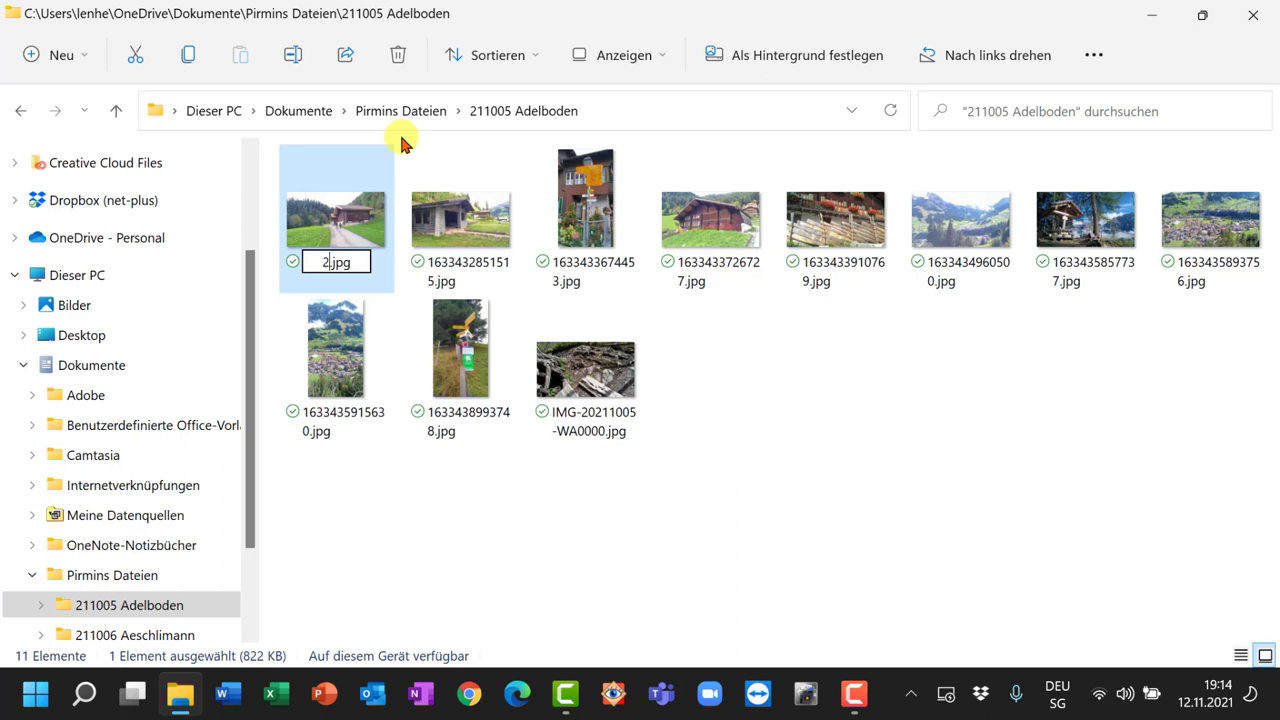
pyautogui.write('10')
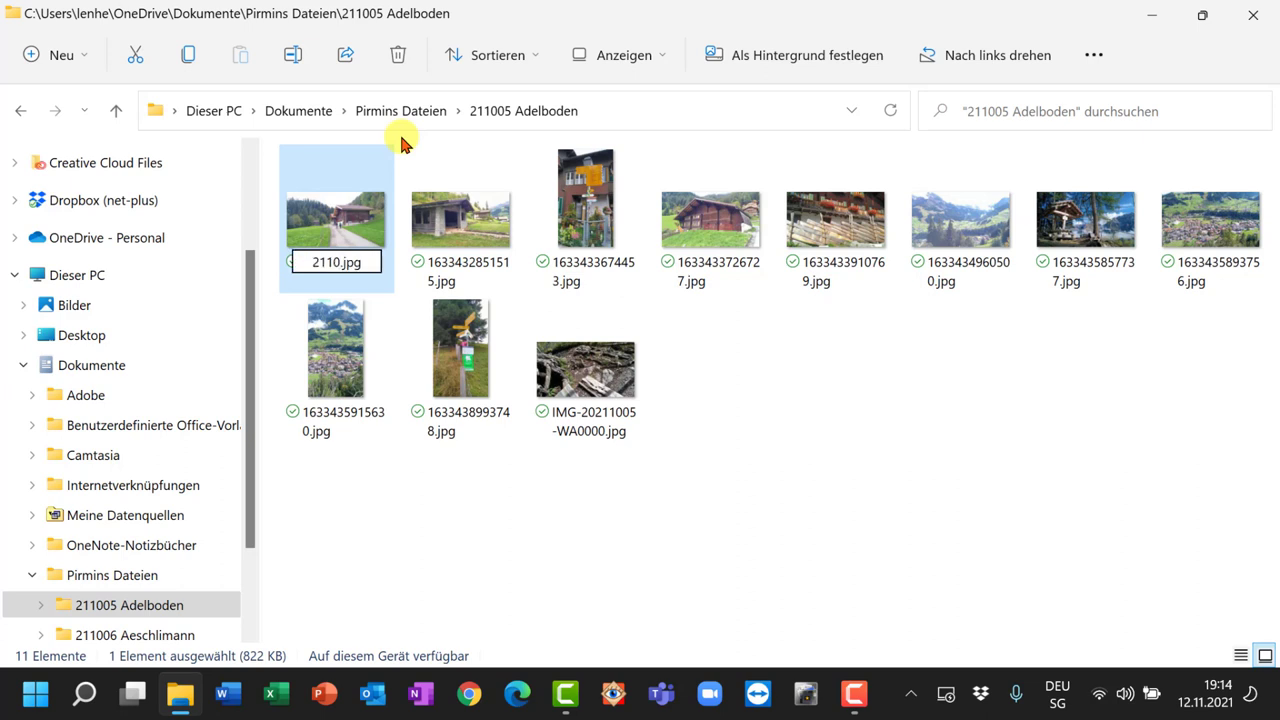
pyautogui.write('05')
pyautogui.write(' Adelbo')
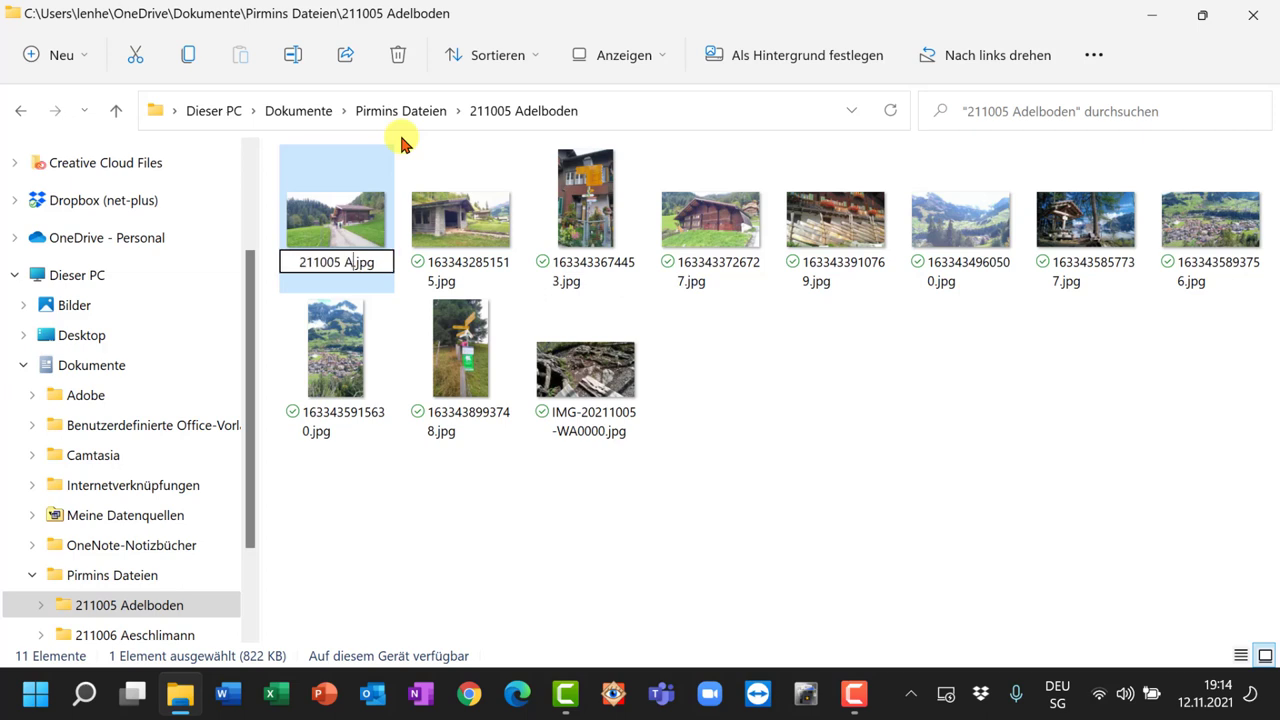
pyautogui.write('den ')
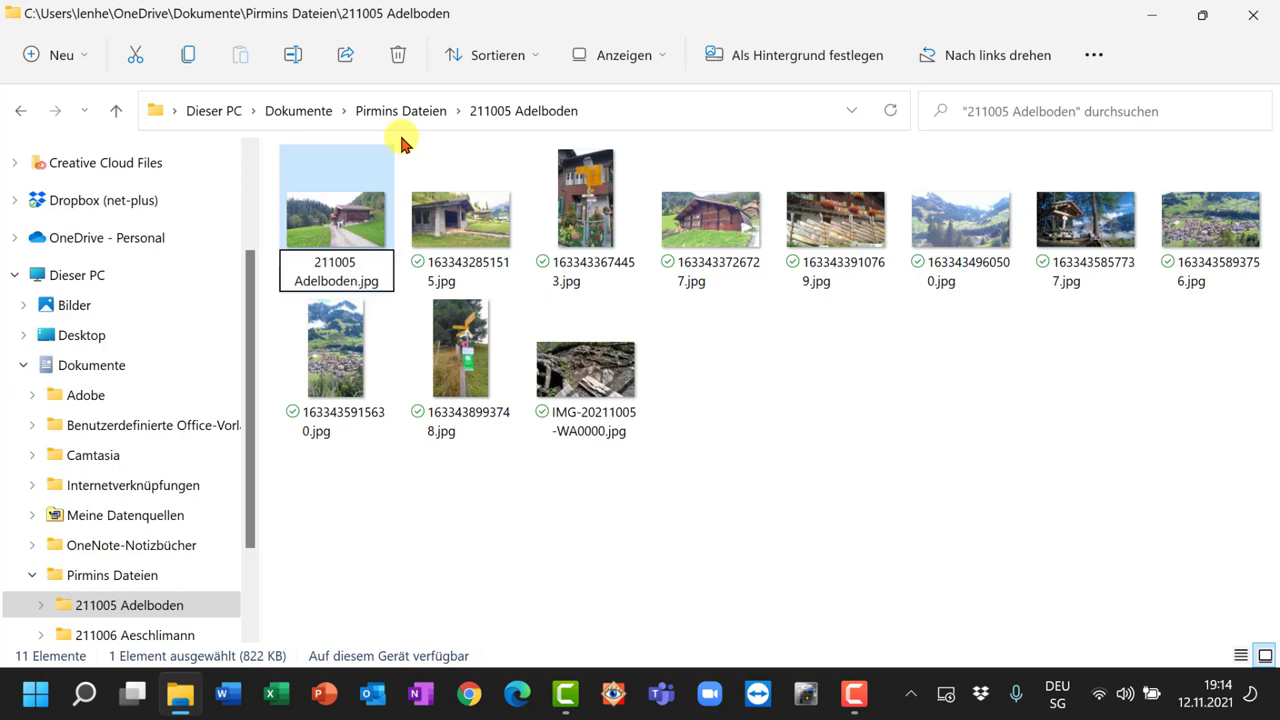
pyautogui.write('01')
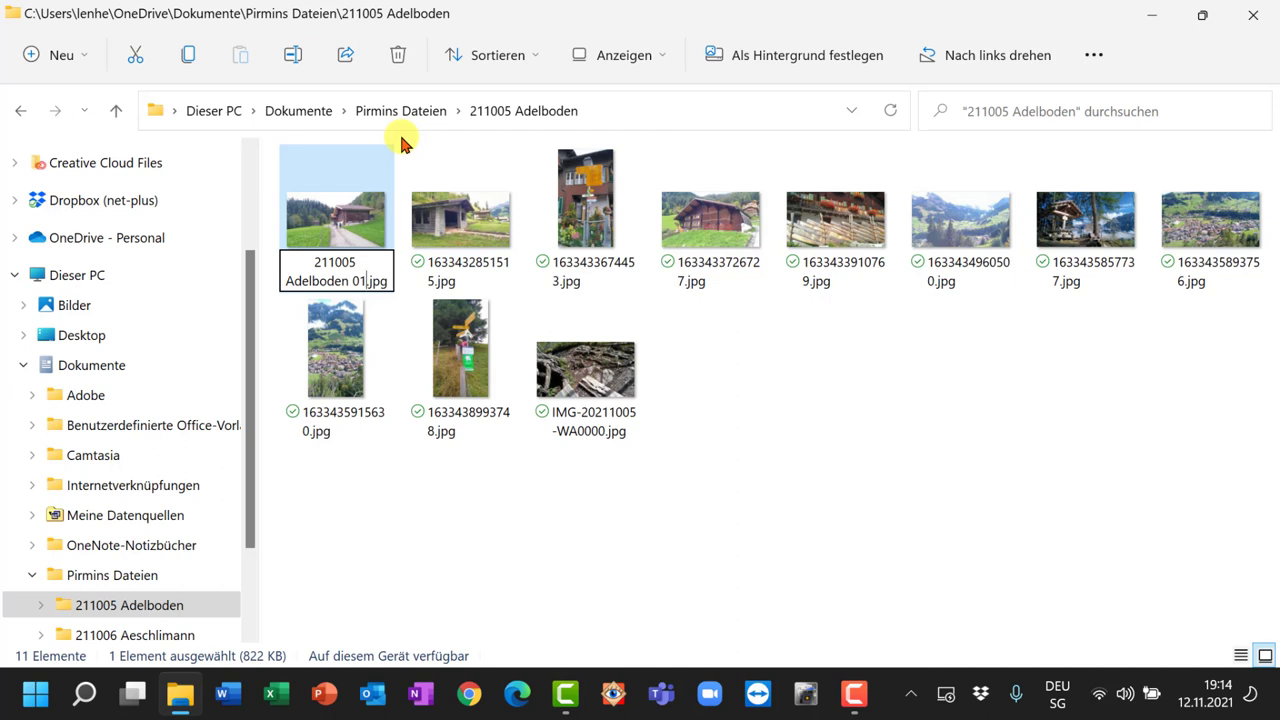
pyautogui.press('Tab')
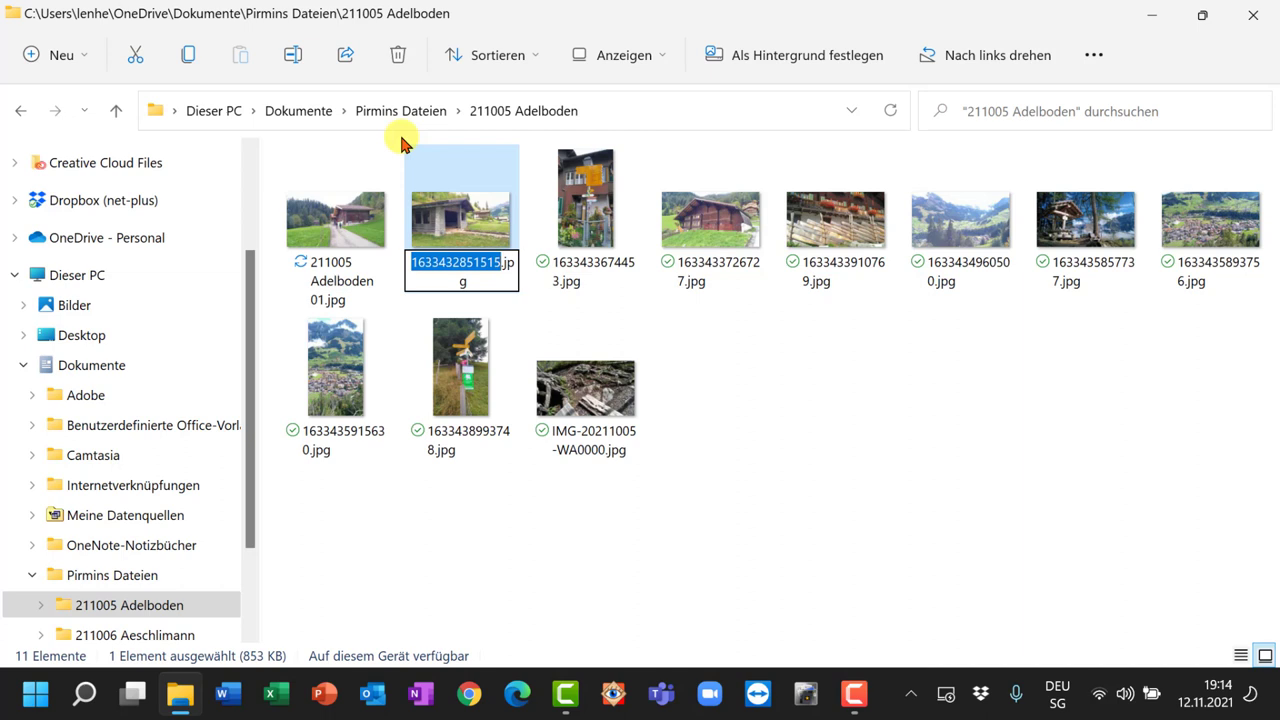
# Leave the second photo's name editing and undo the rename of the first photo.
pyautogui.click(466, 172)
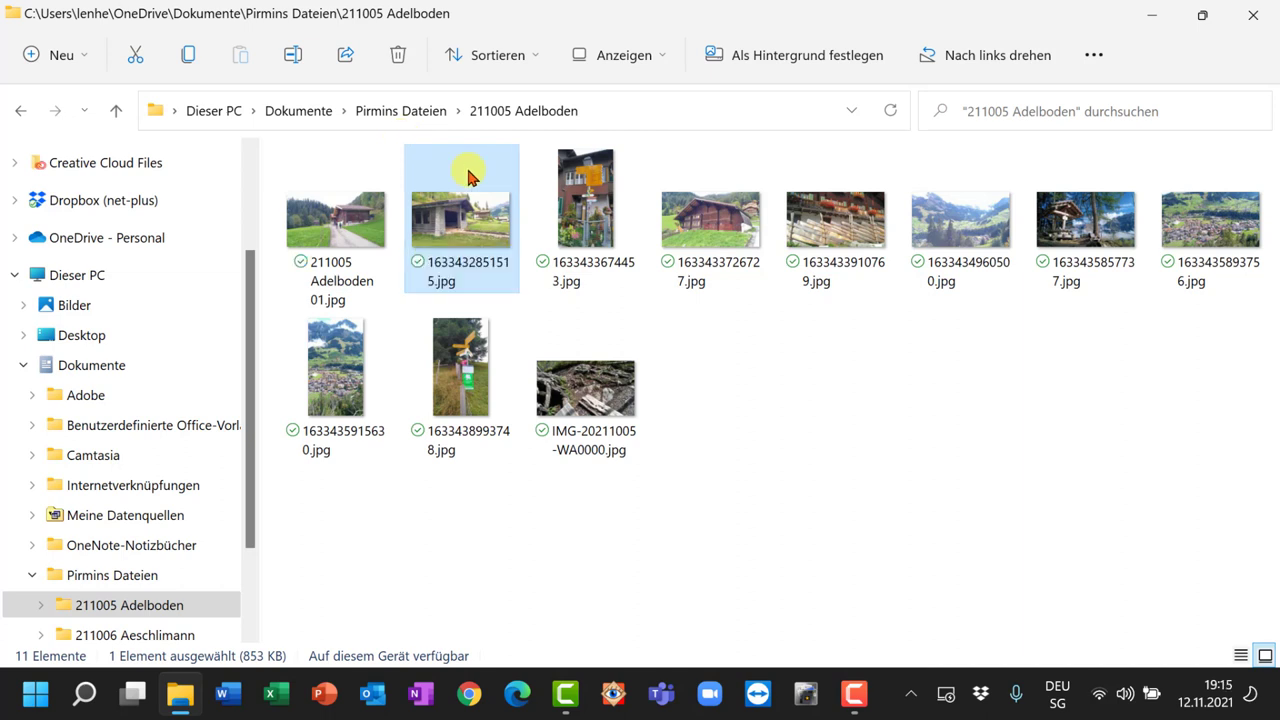
pyautogui.hotkey('ctrl', 'z')
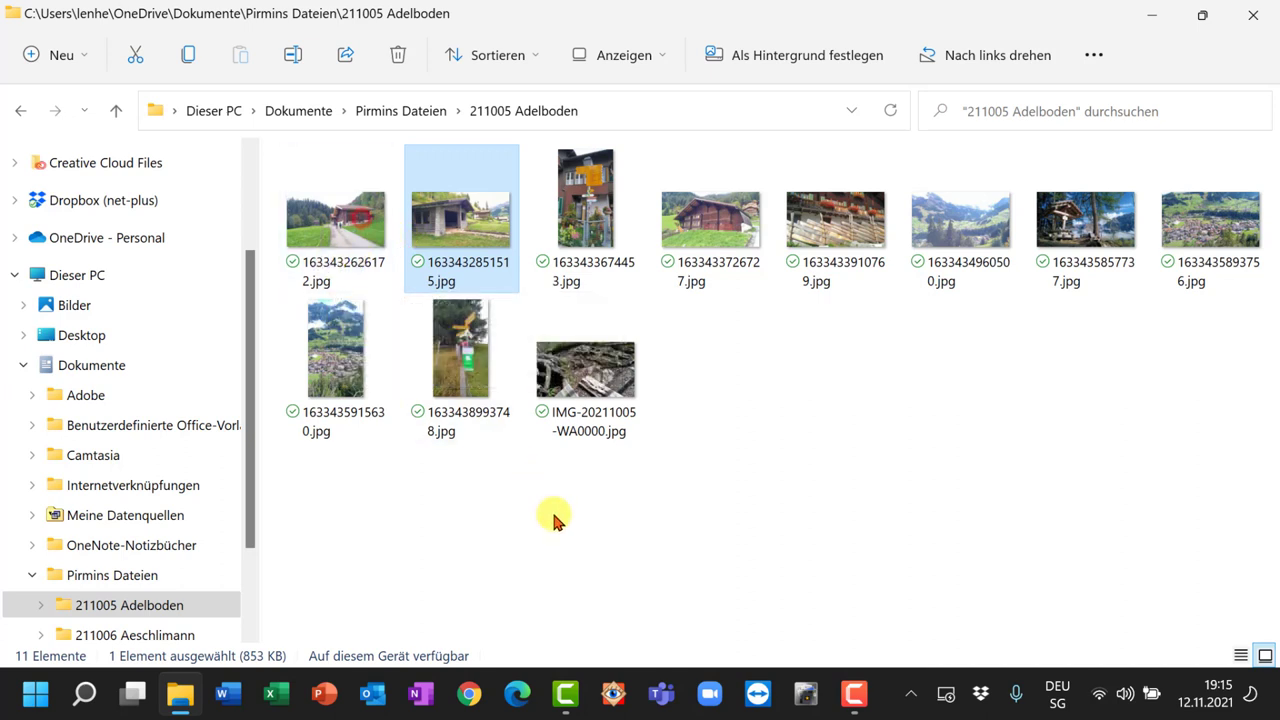
# Rename all photos in the folder at once with the base name 211005 Adelboden, and list them in details view.
pyautogui.click(365, 226)
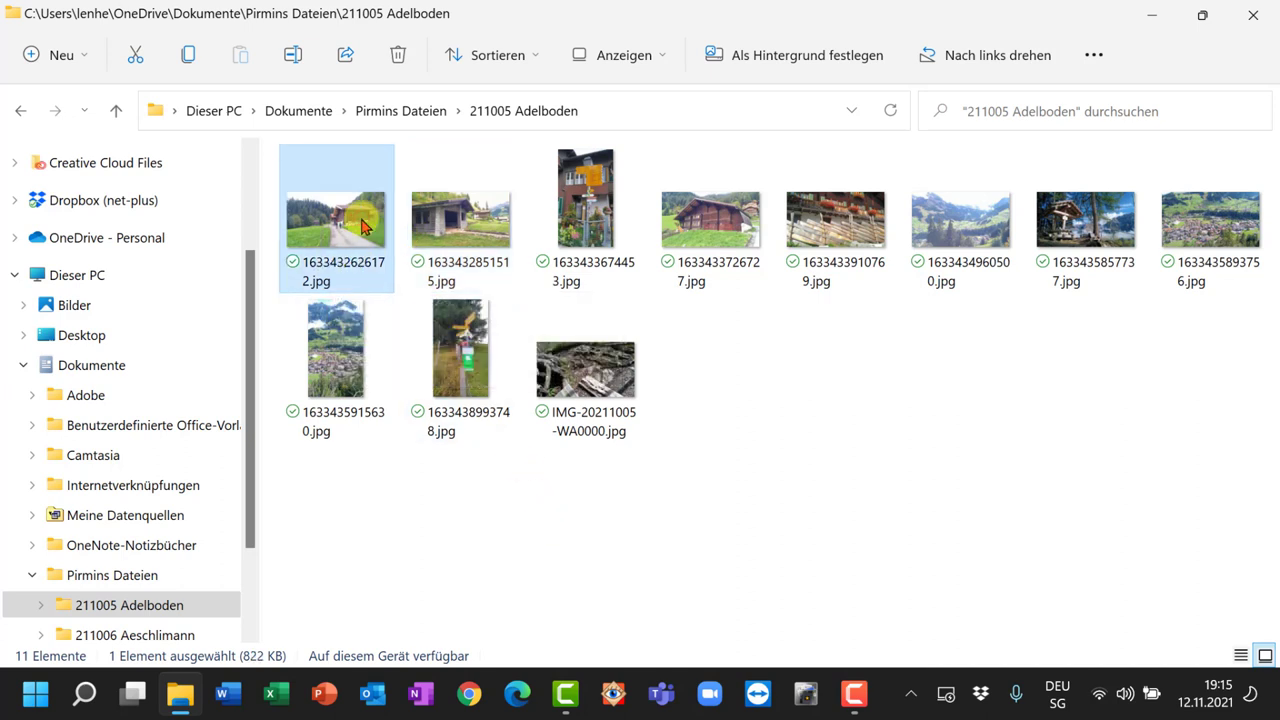
pyautogui.hotkey('ctrl', 'a')
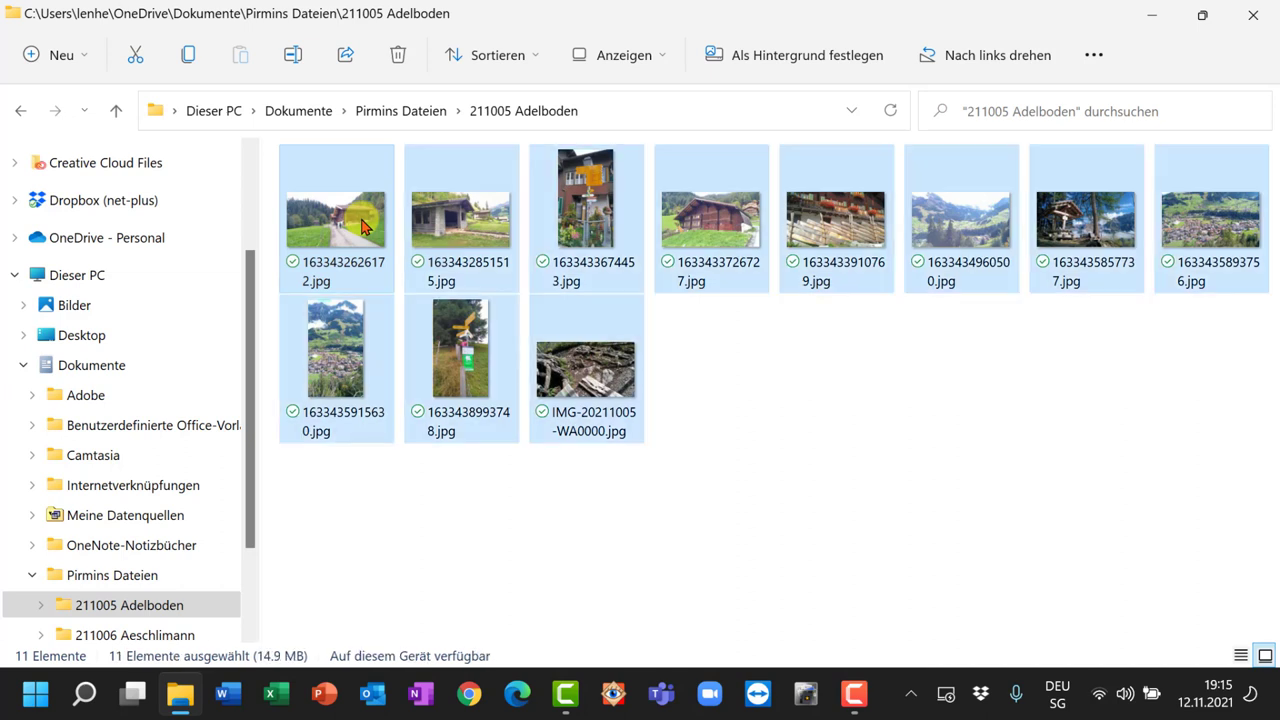
pyautogui.click(293, 55)
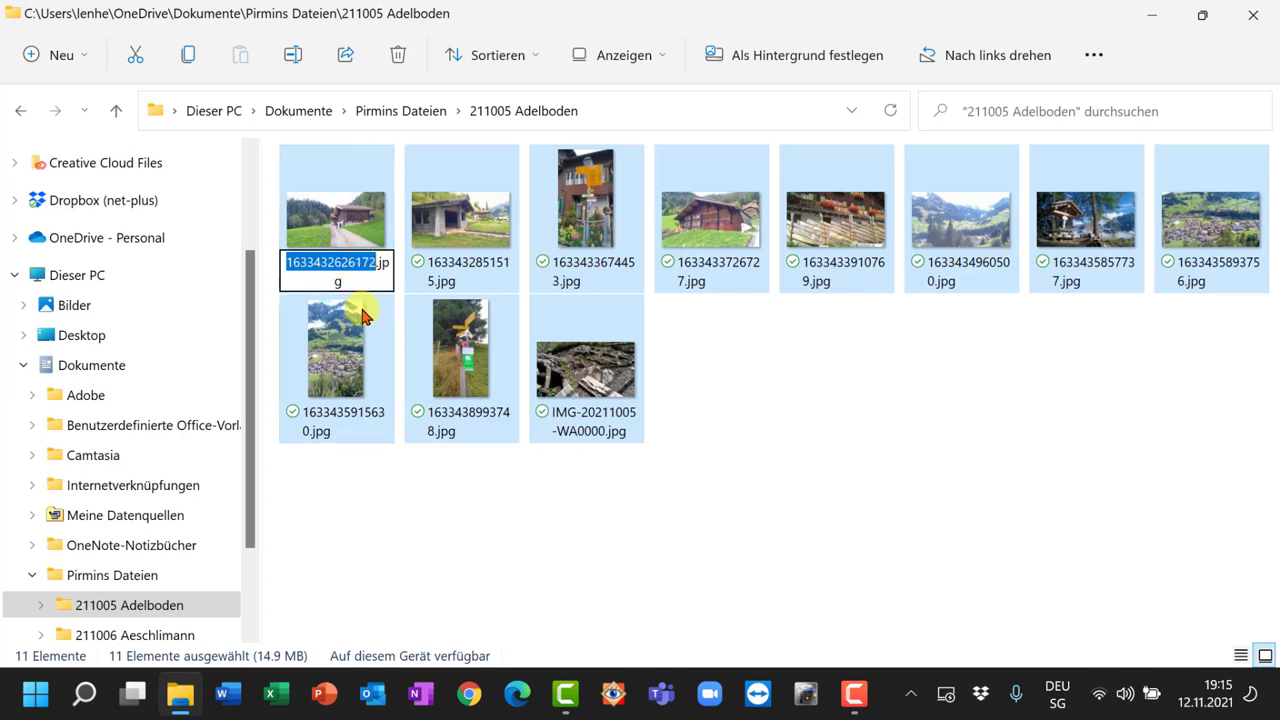
pyautogui.write('211005 Adelboden')
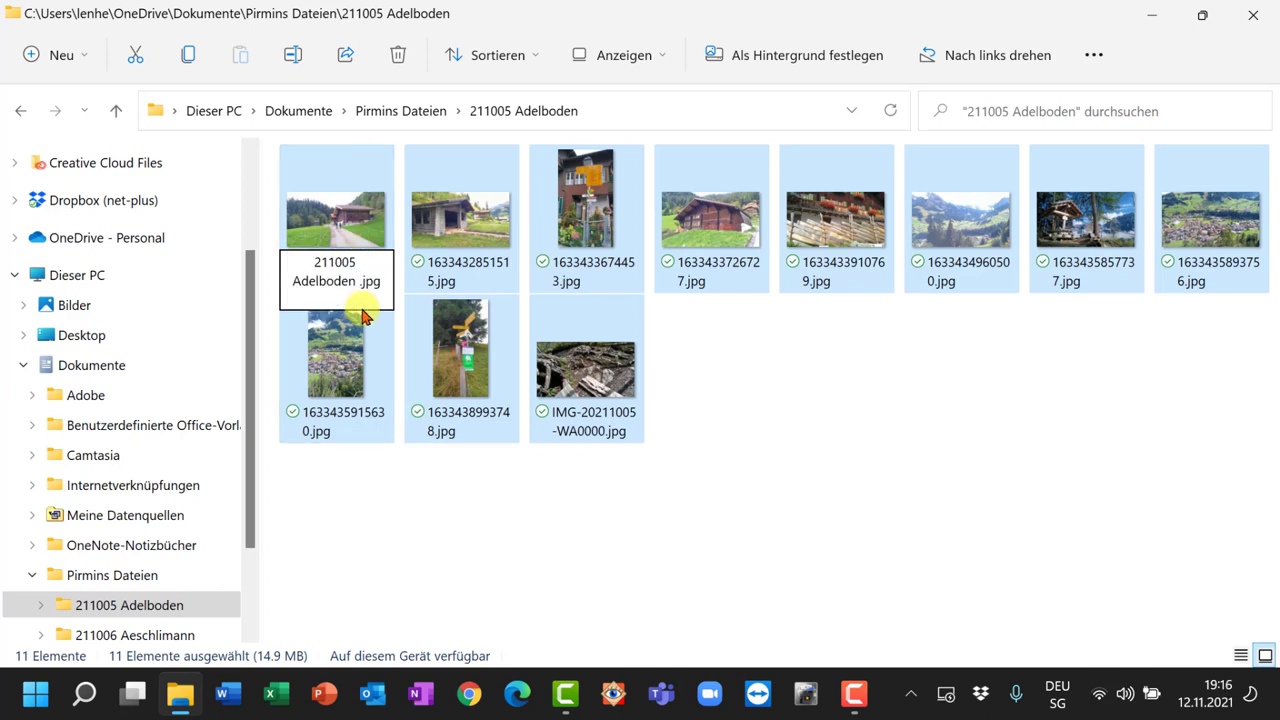
pyautogui.press('BackSpace')
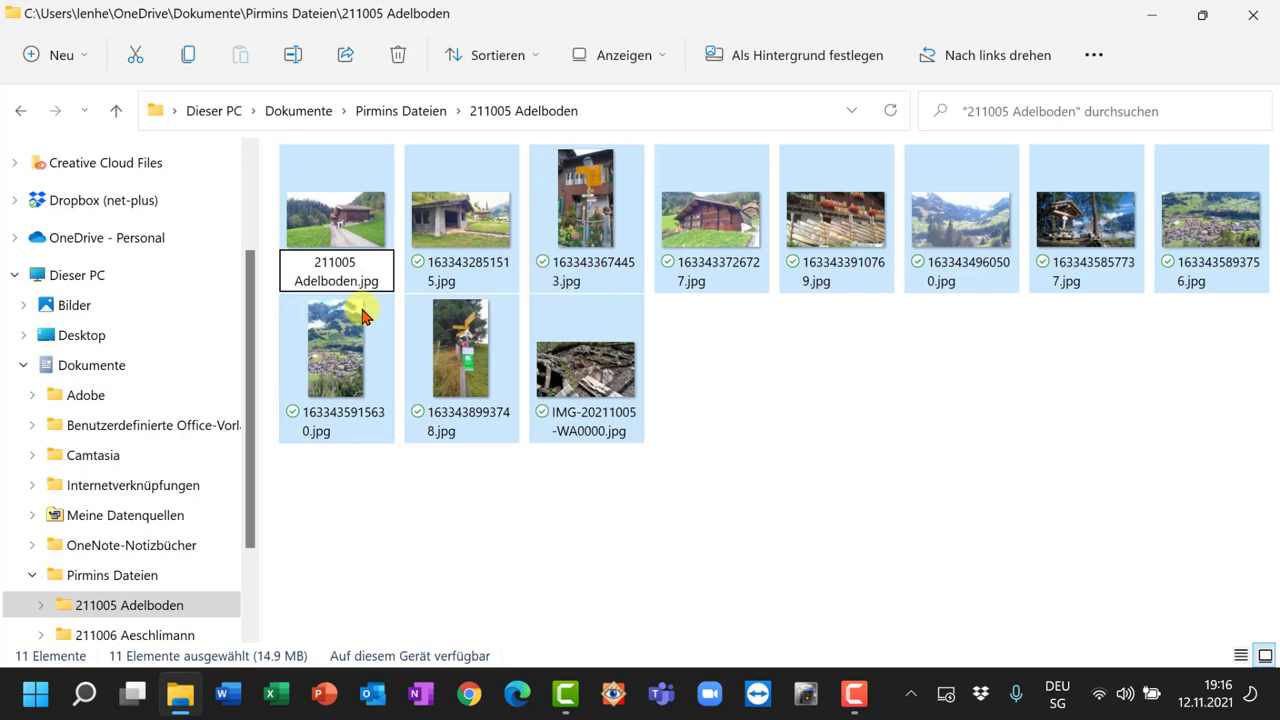
pyautogui.press('Return')
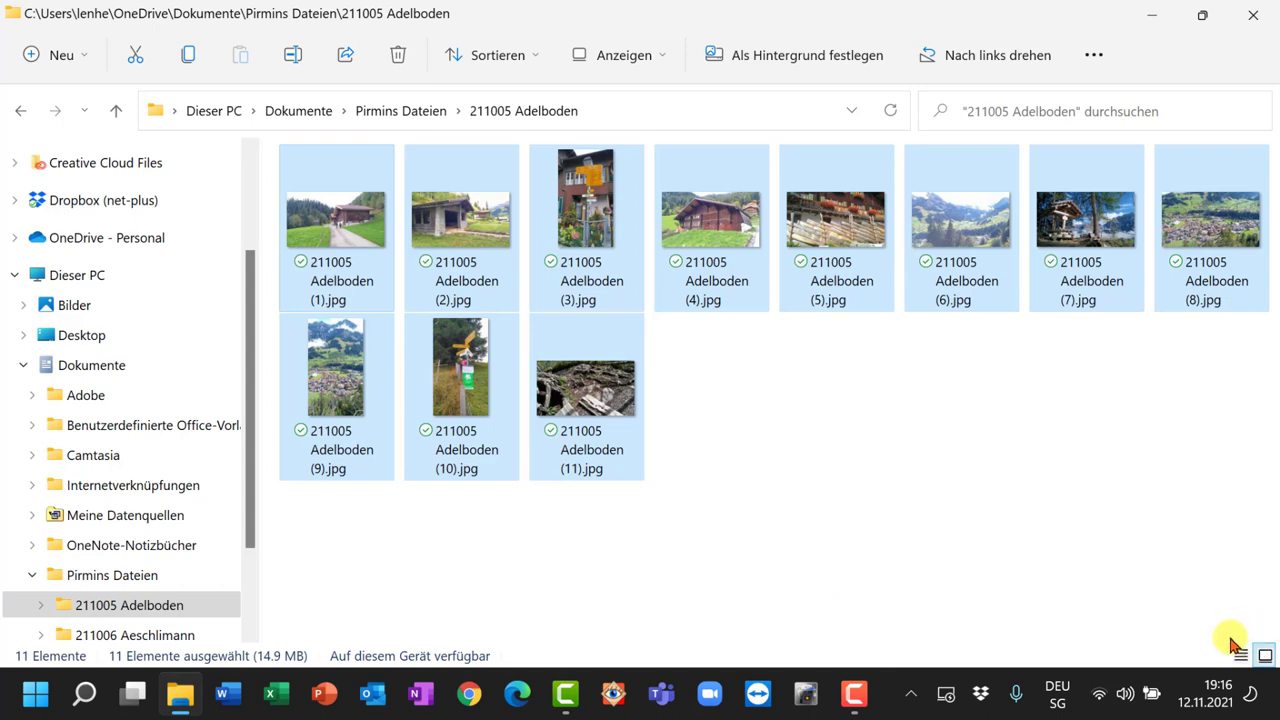
pyautogui.click(1243, 656)
pyautogui.click(1243, 656)
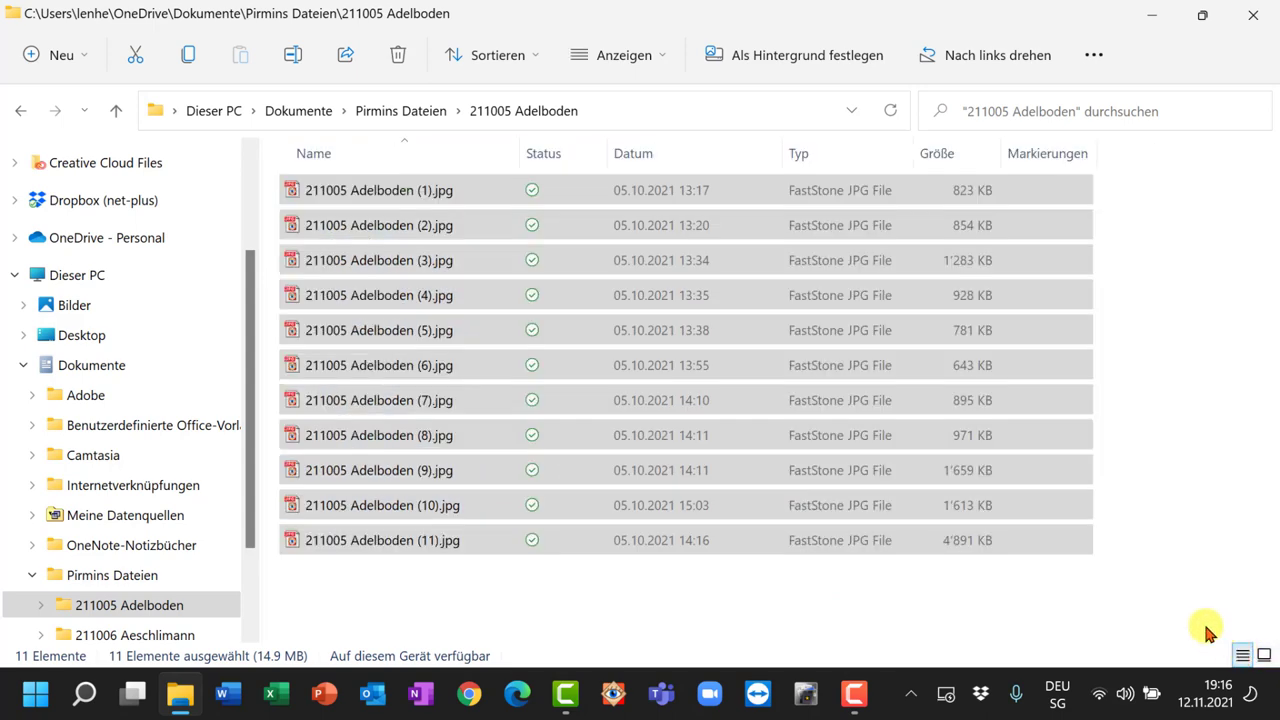